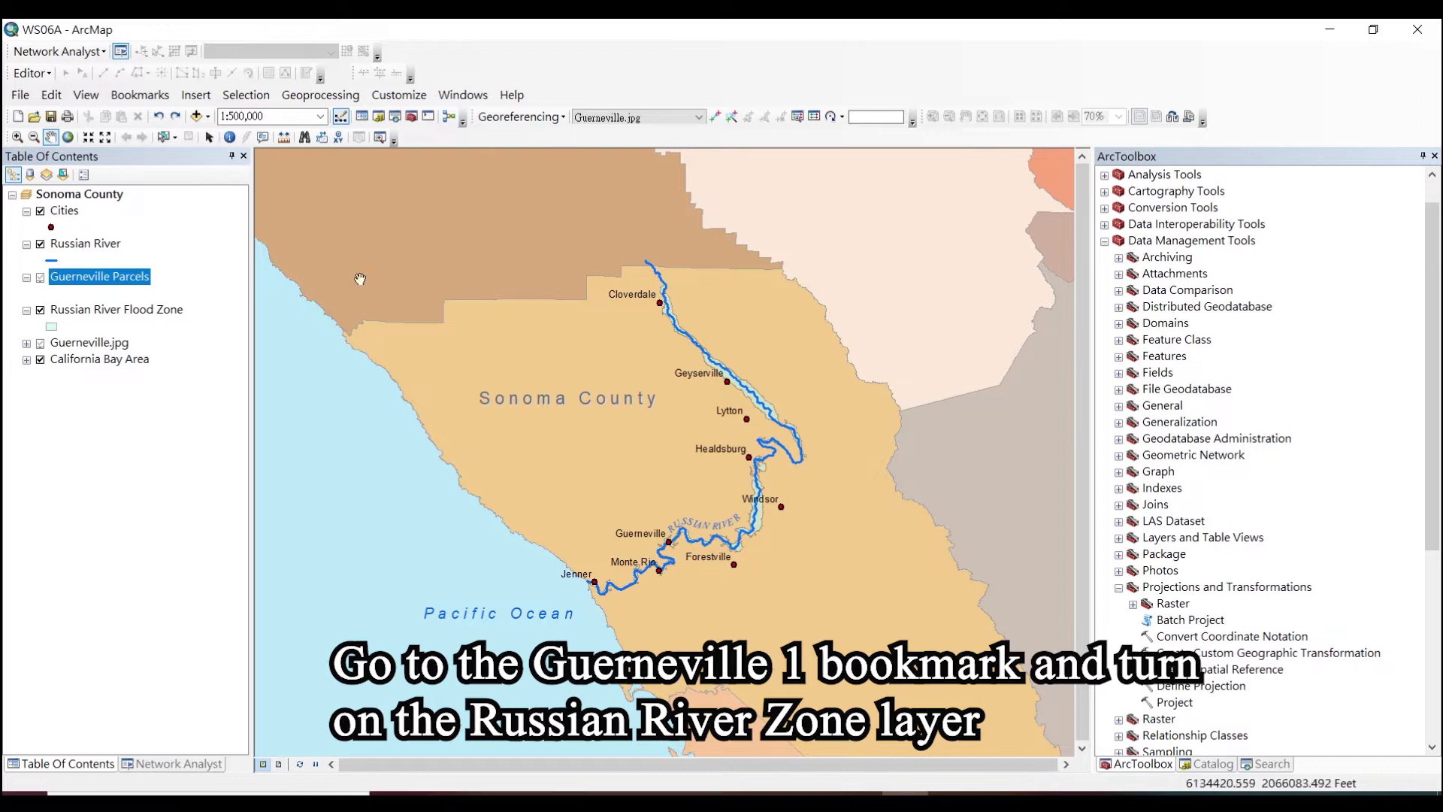
- Zoom the map to the Guerneville 1 bookmark, followed by the Guerneville 2 bookmark
left_click(138, 96)
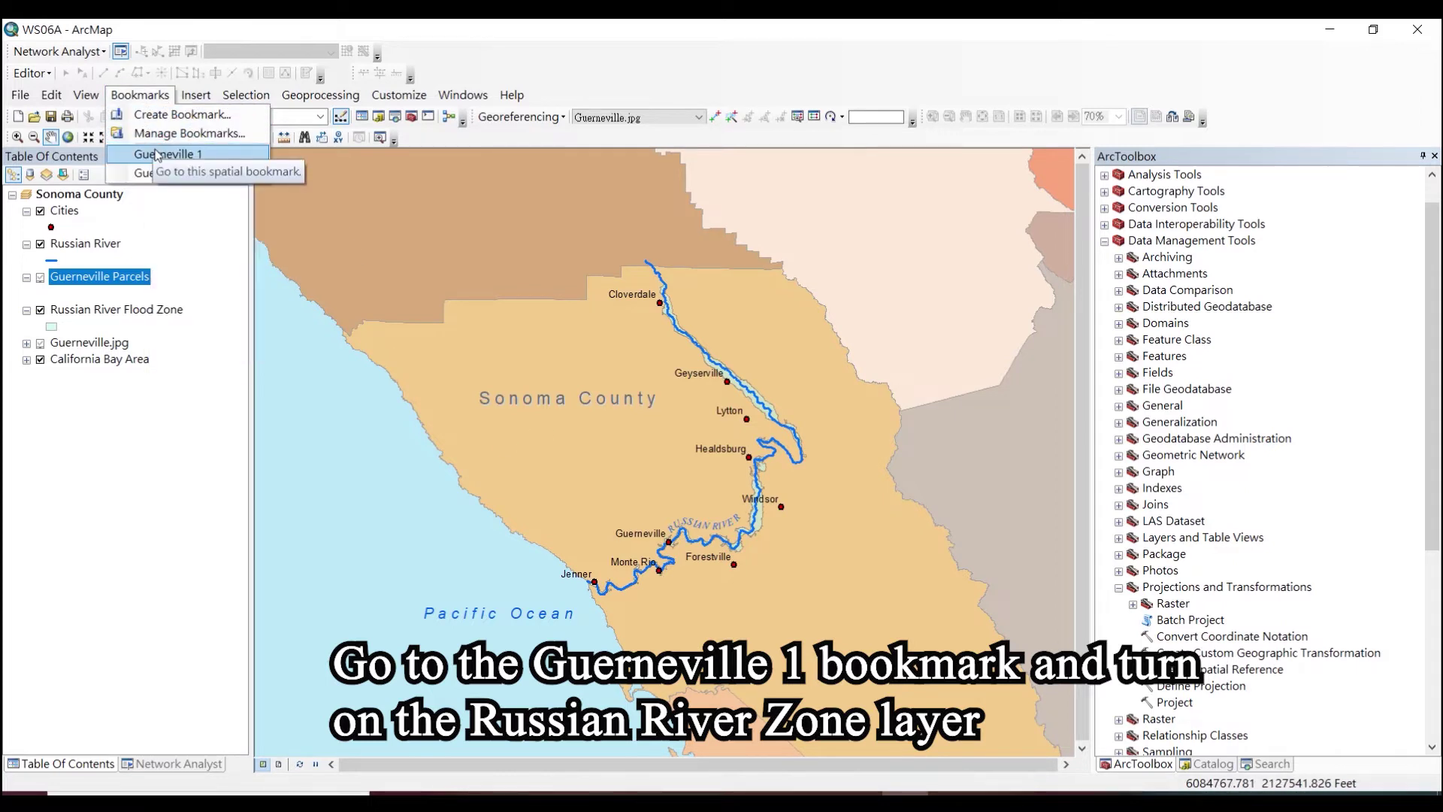
left_click(158, 154)
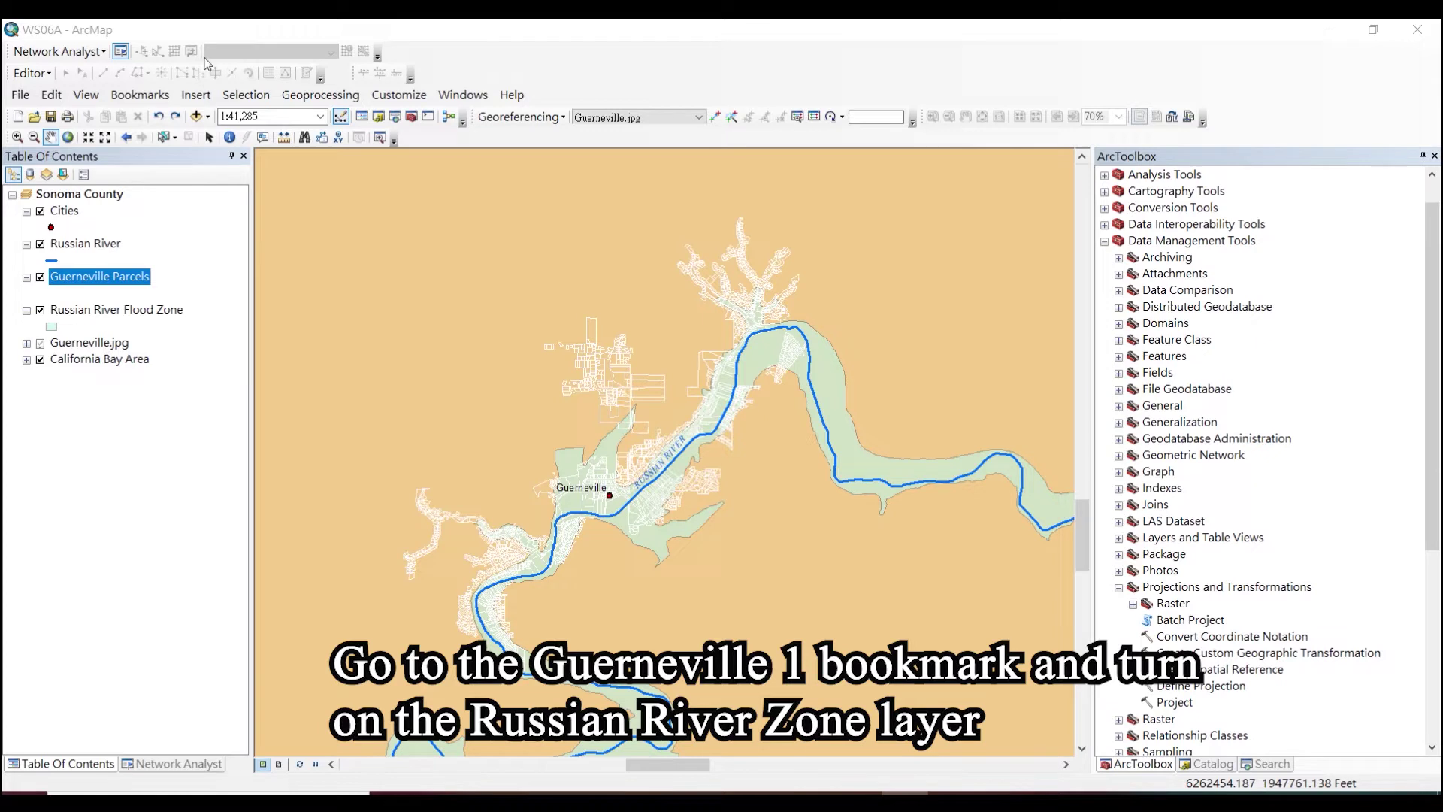
right_click(111, 280)
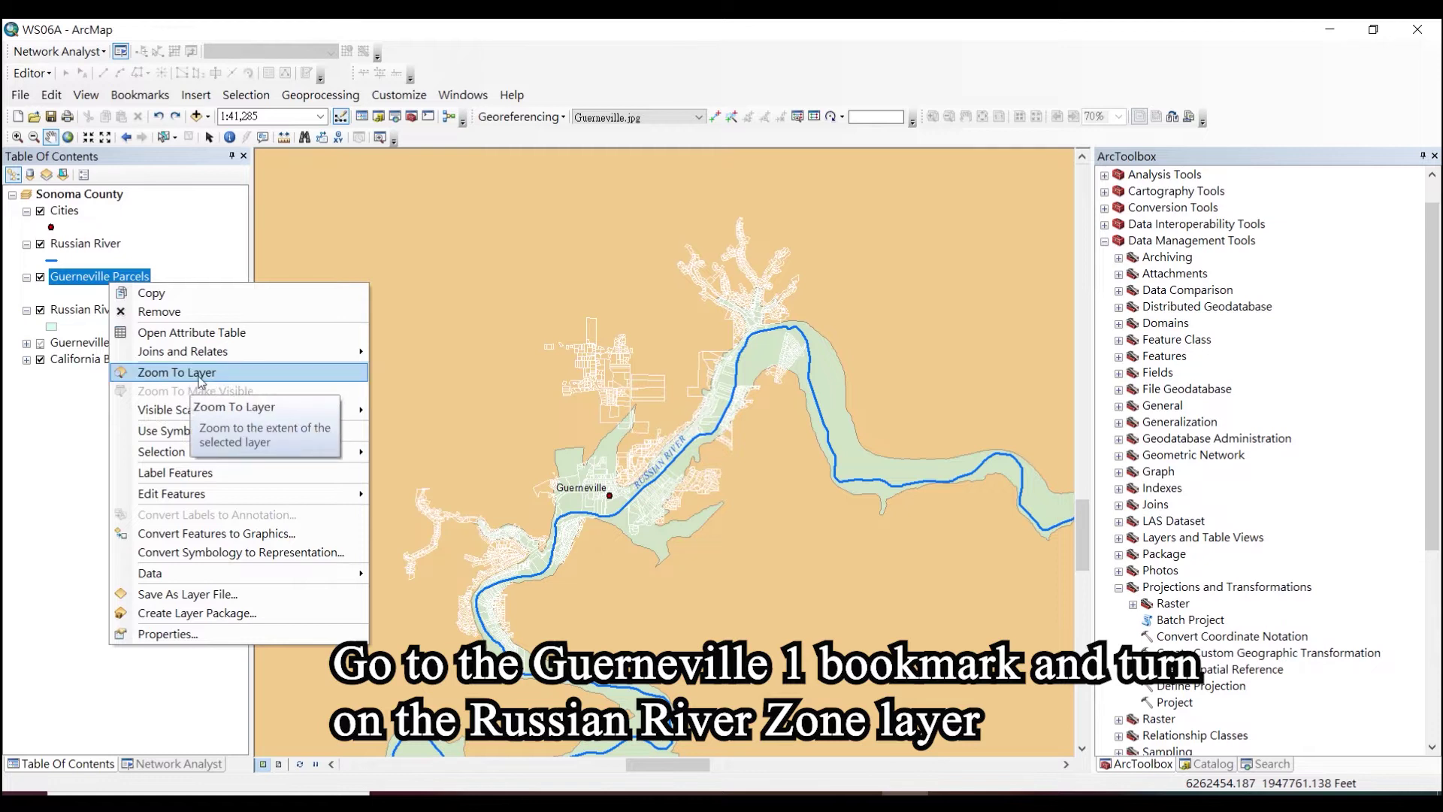
left_click(140, 95)
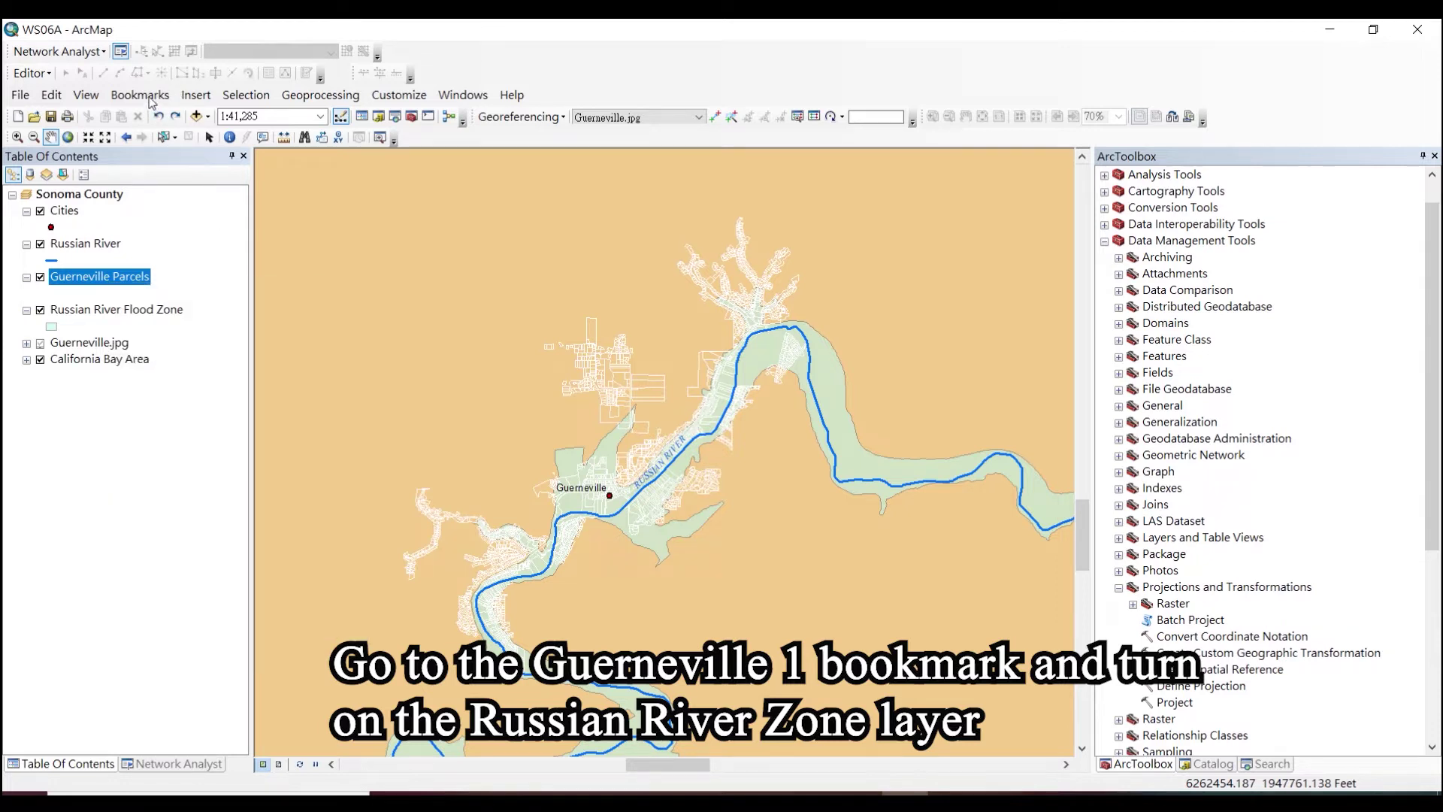
left_click(140, 94)
left_click(172, 171)
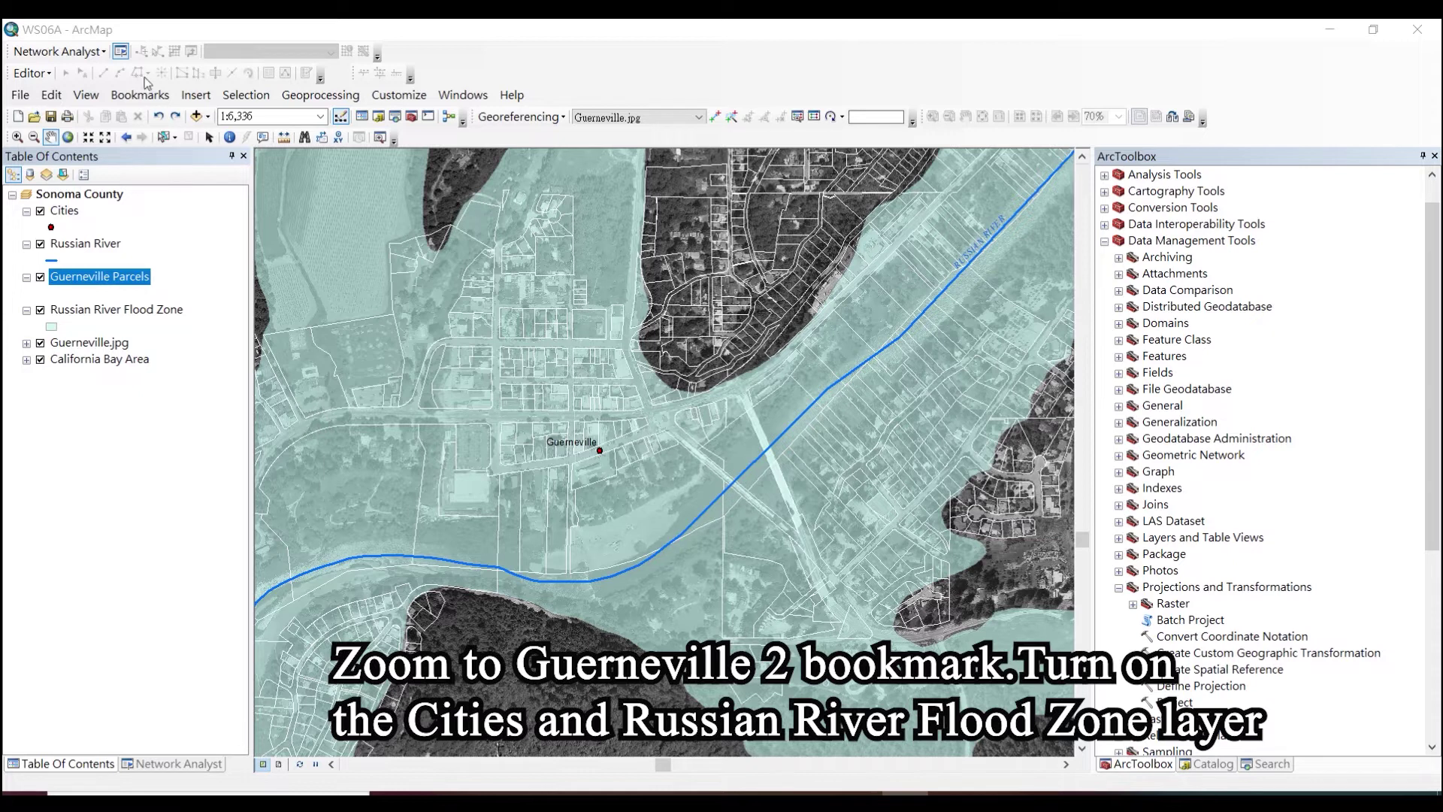
- Hide the Cities and Russian River Flood Zone layers while leaving Russian River displayed
left_click(39, 213)
left_click(40, 212)
left_click(41, 245)
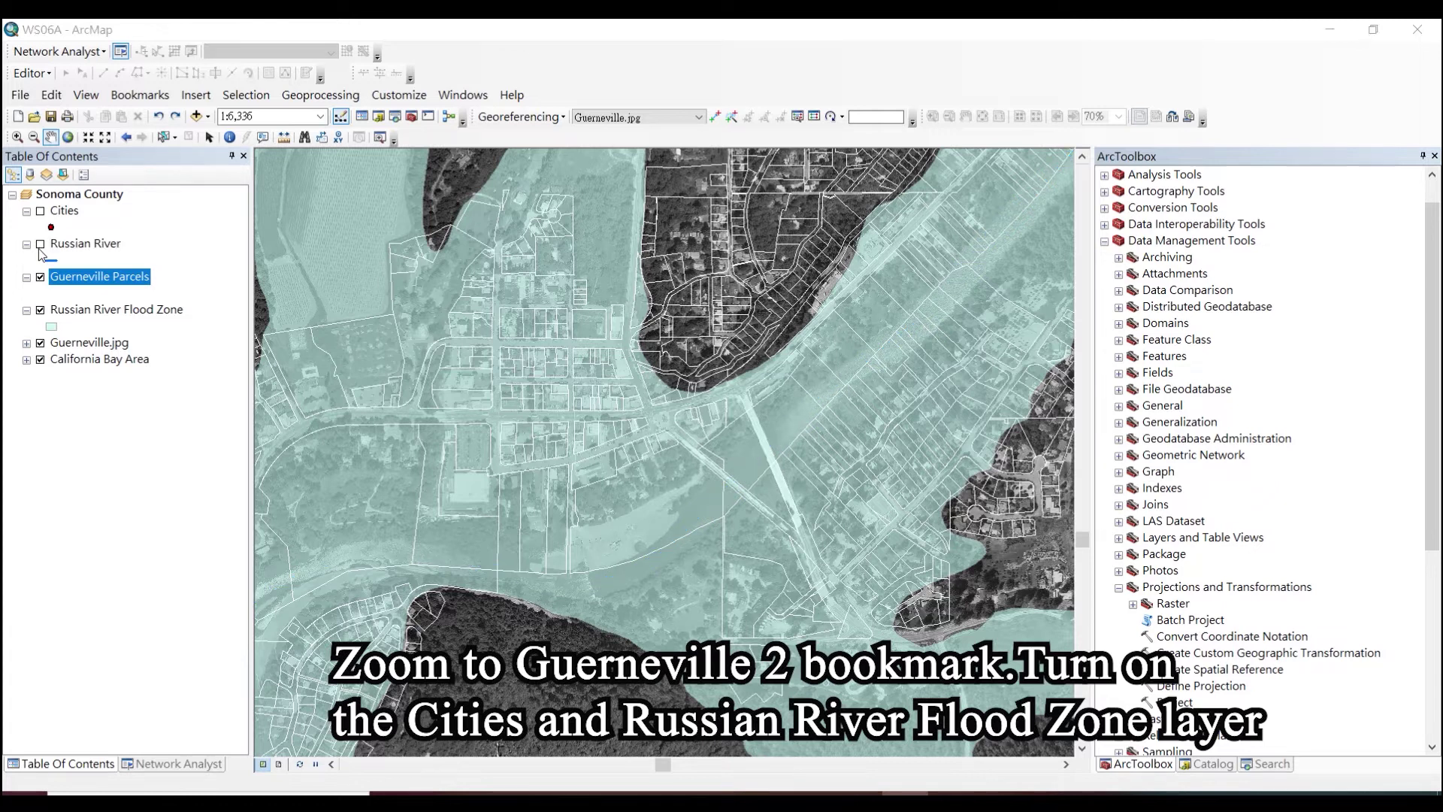
left_click(40, 245)
left_click(41, 311)
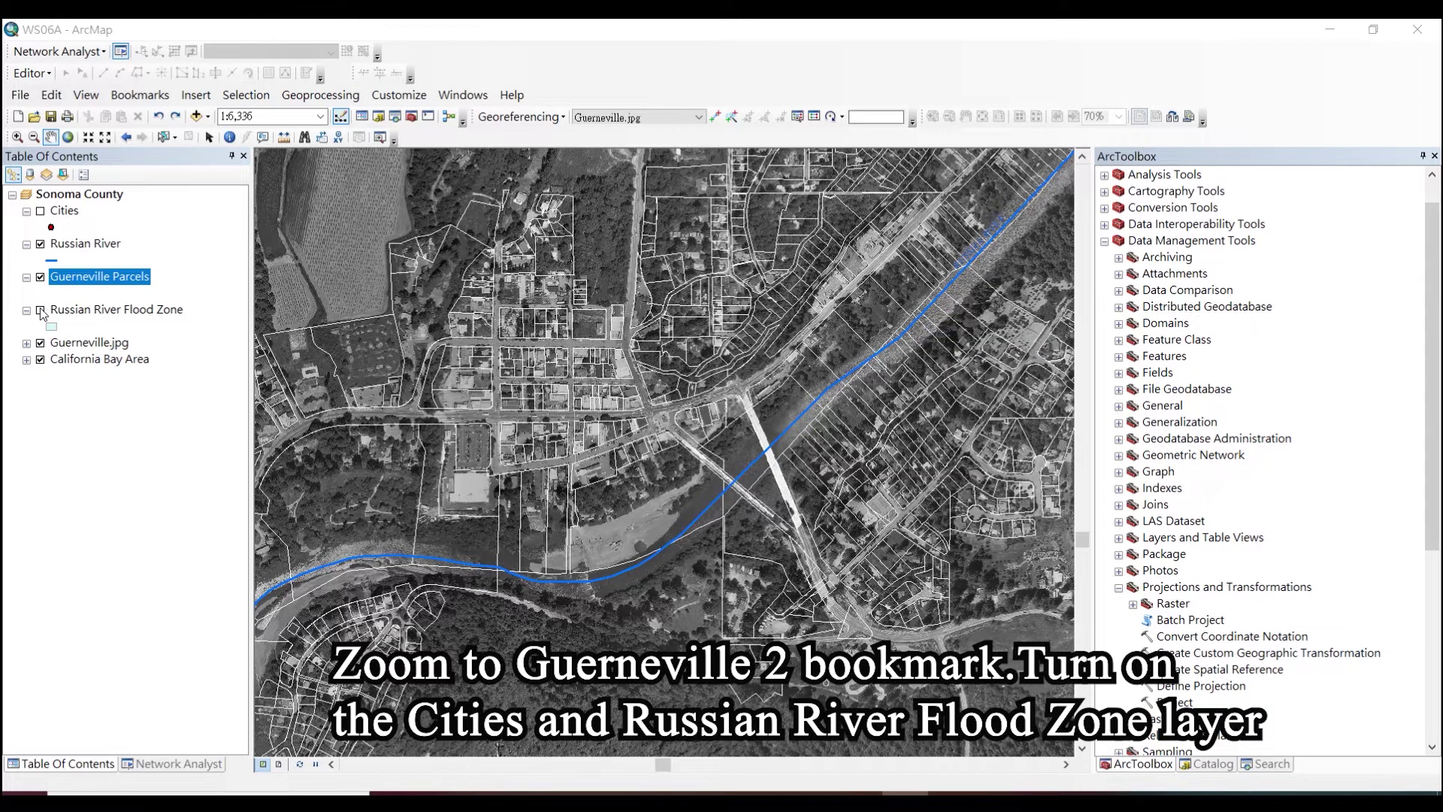
- Select by location the Guerneville Parcels that intersect the Russian River Flood Zone source layer, and turn the flood zone layer back on
left_click(236, 99)
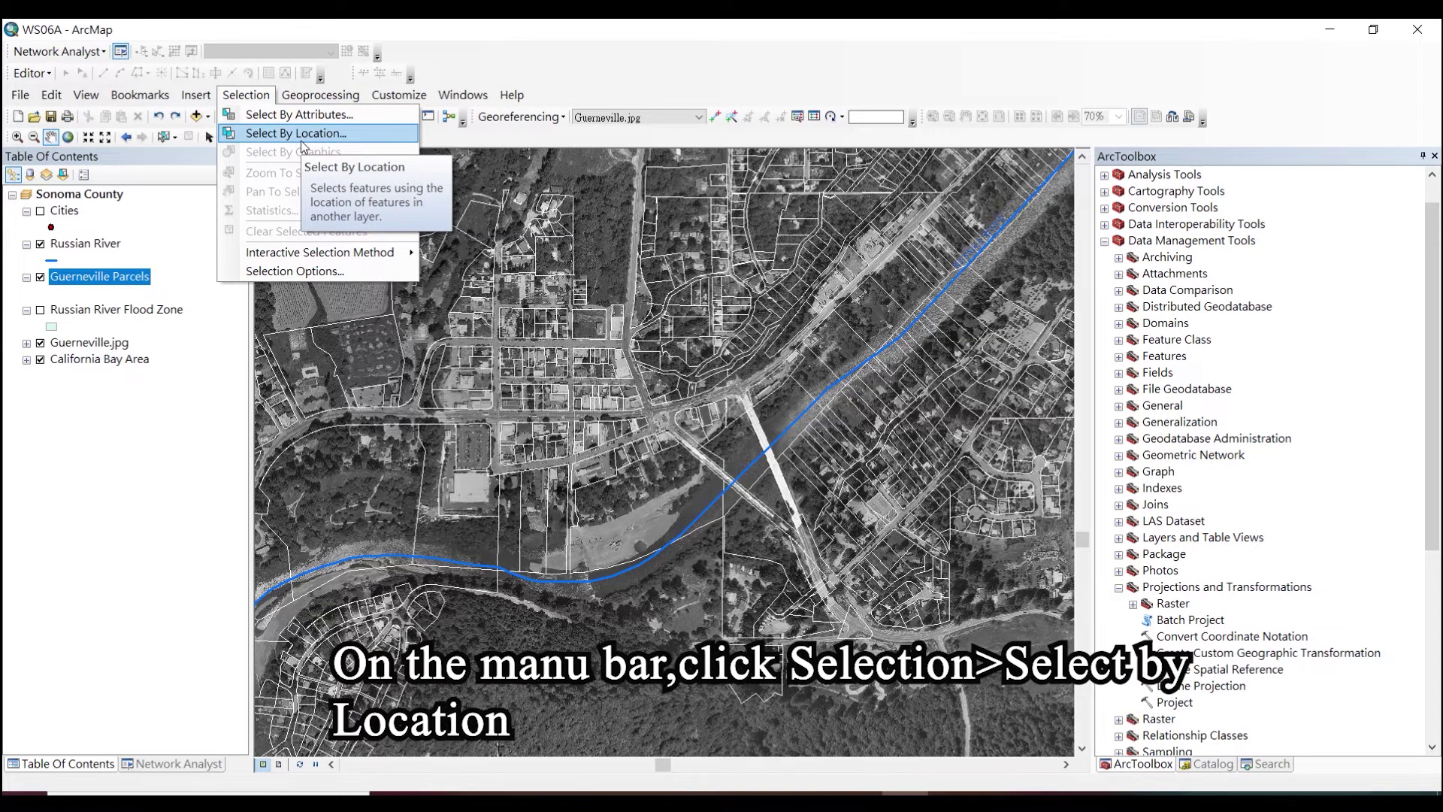
left_click(302, 143)
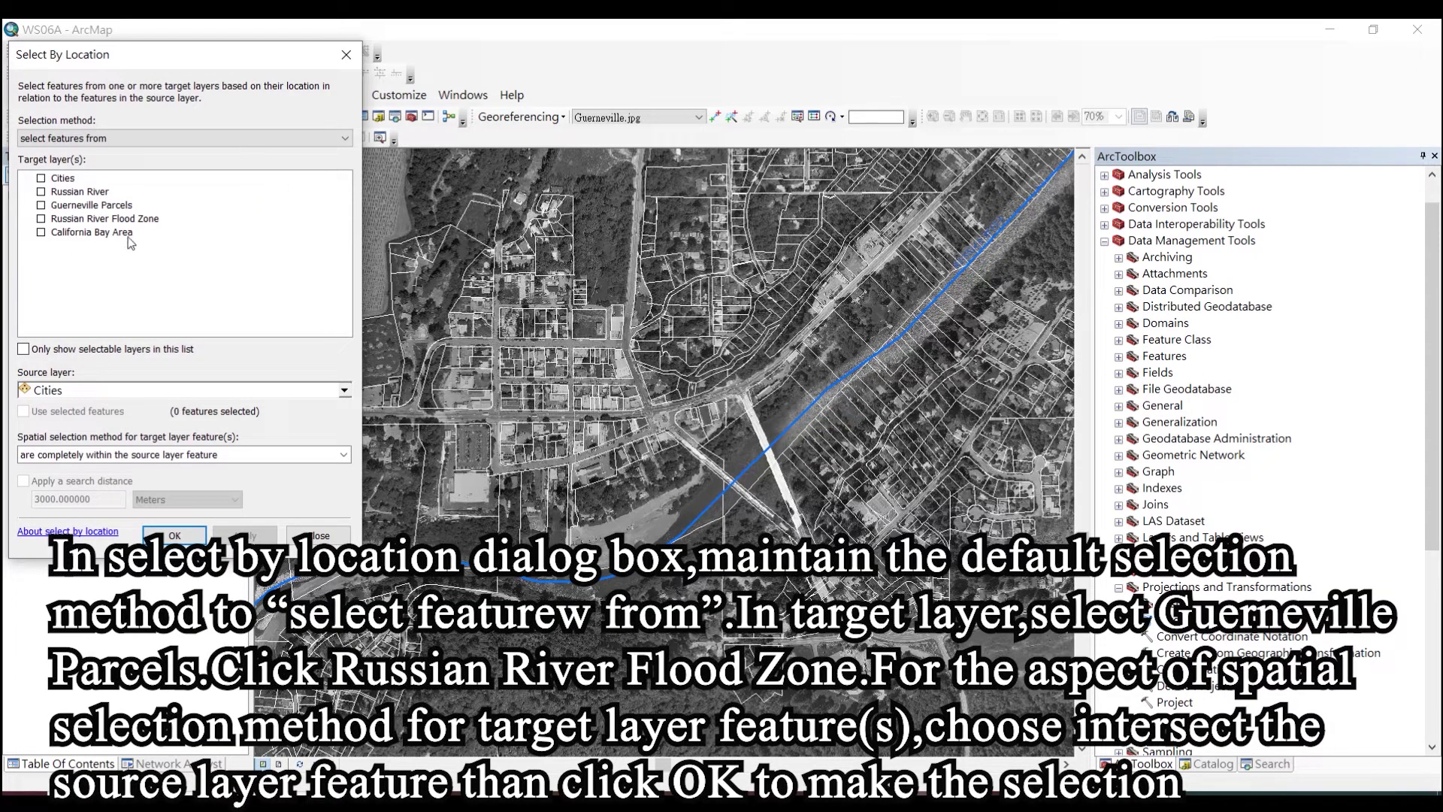
left_click(47, 206)
left_click(42, 205)
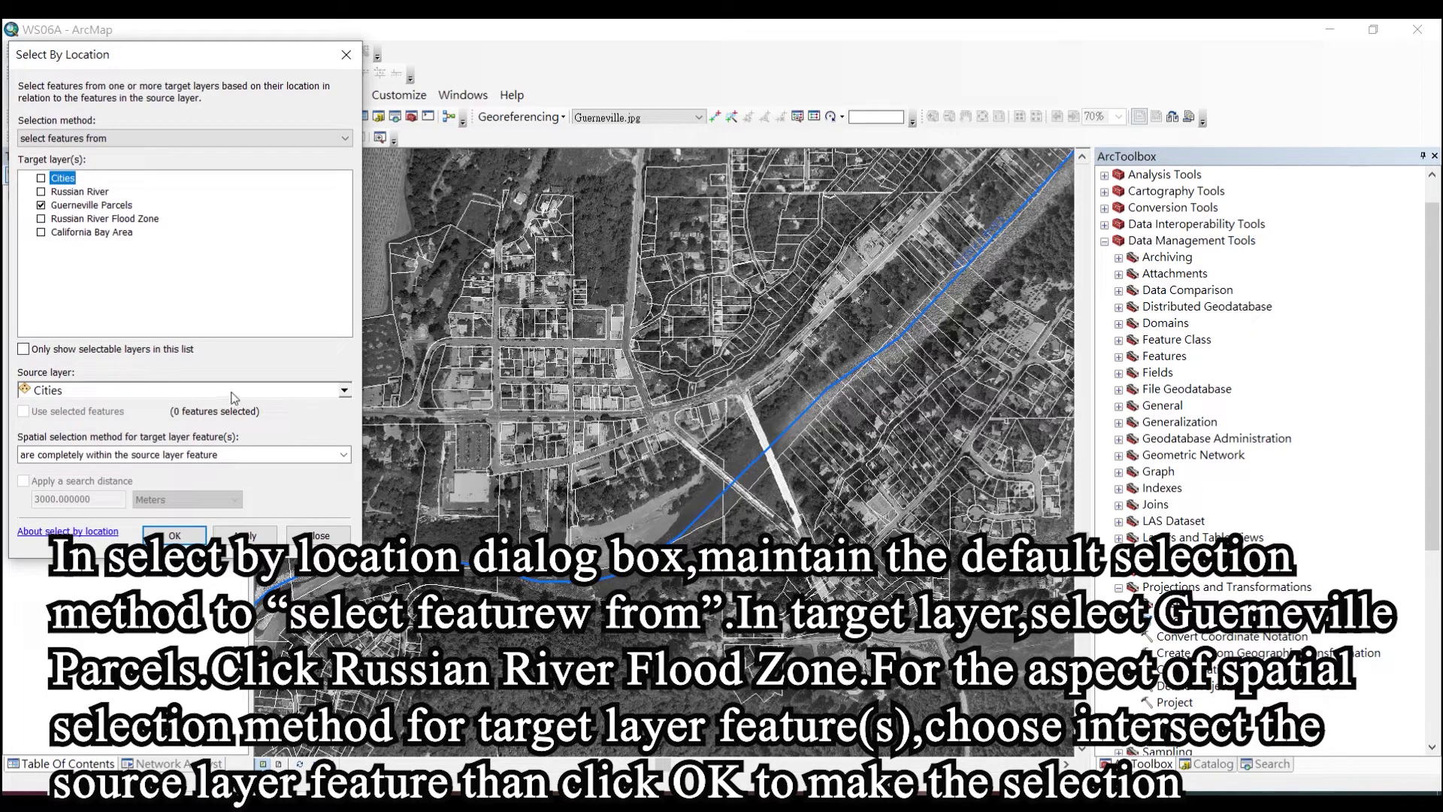
left_click(343, 394)
left_click(179, 442)
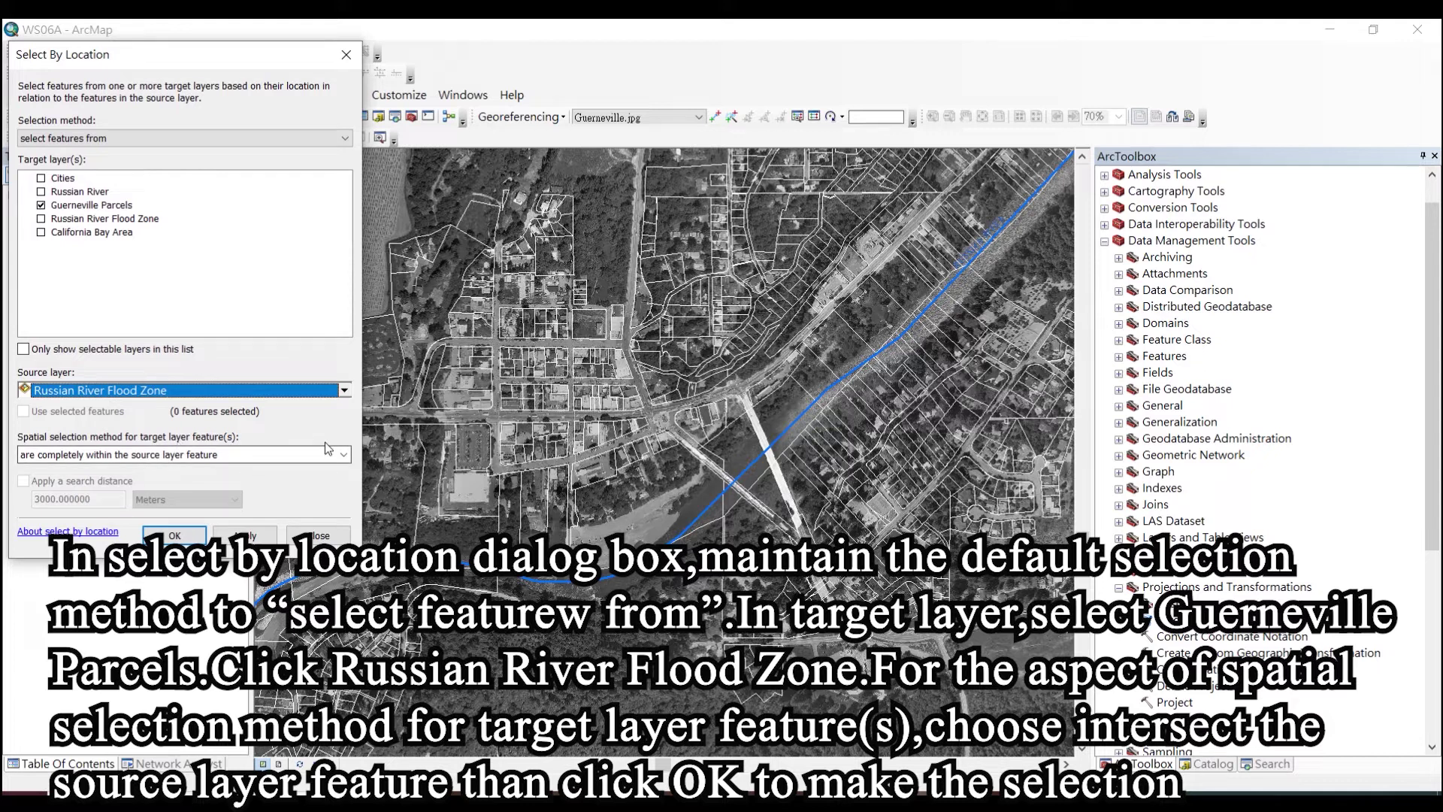
left_click(349, 458)
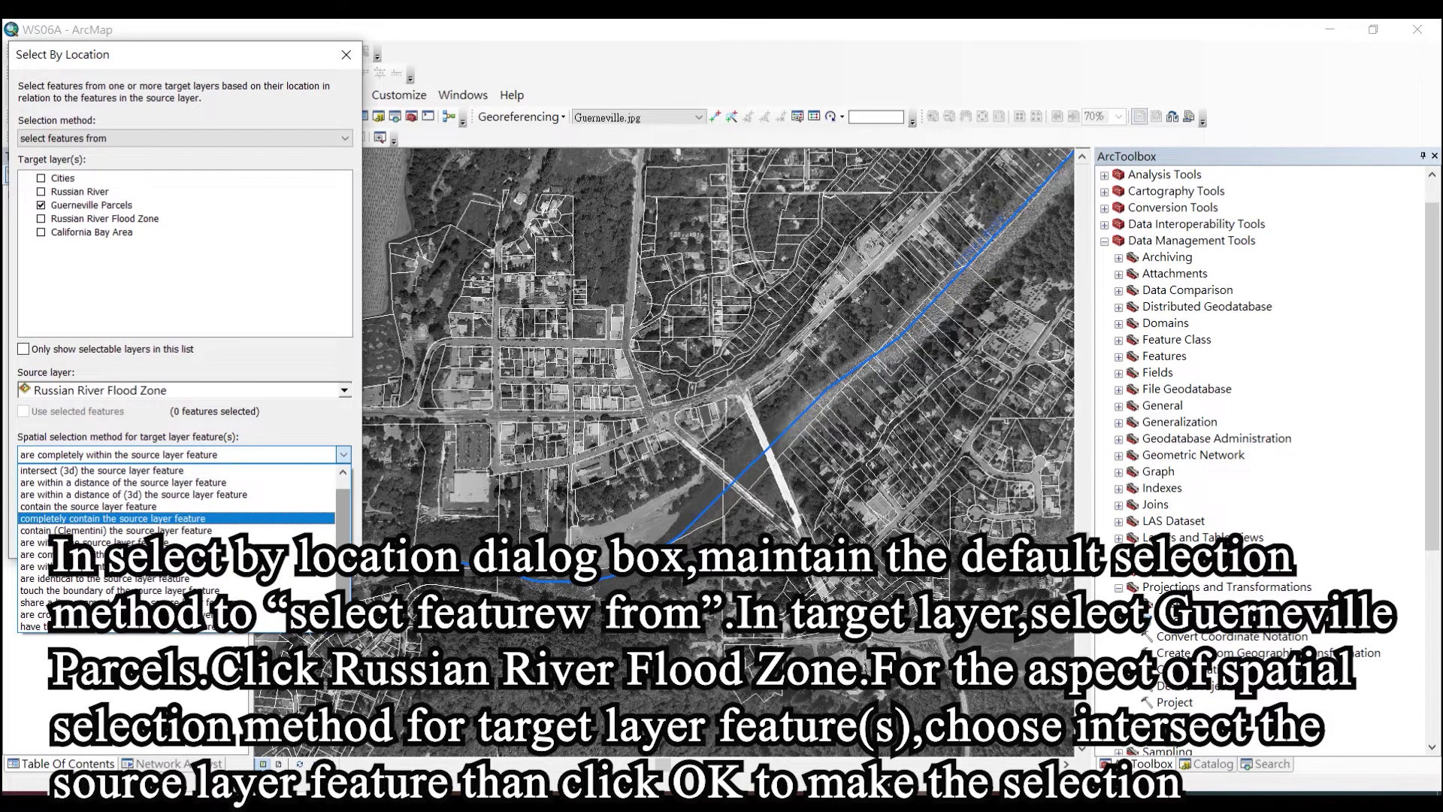
scroll(346, 485, "up", 1)
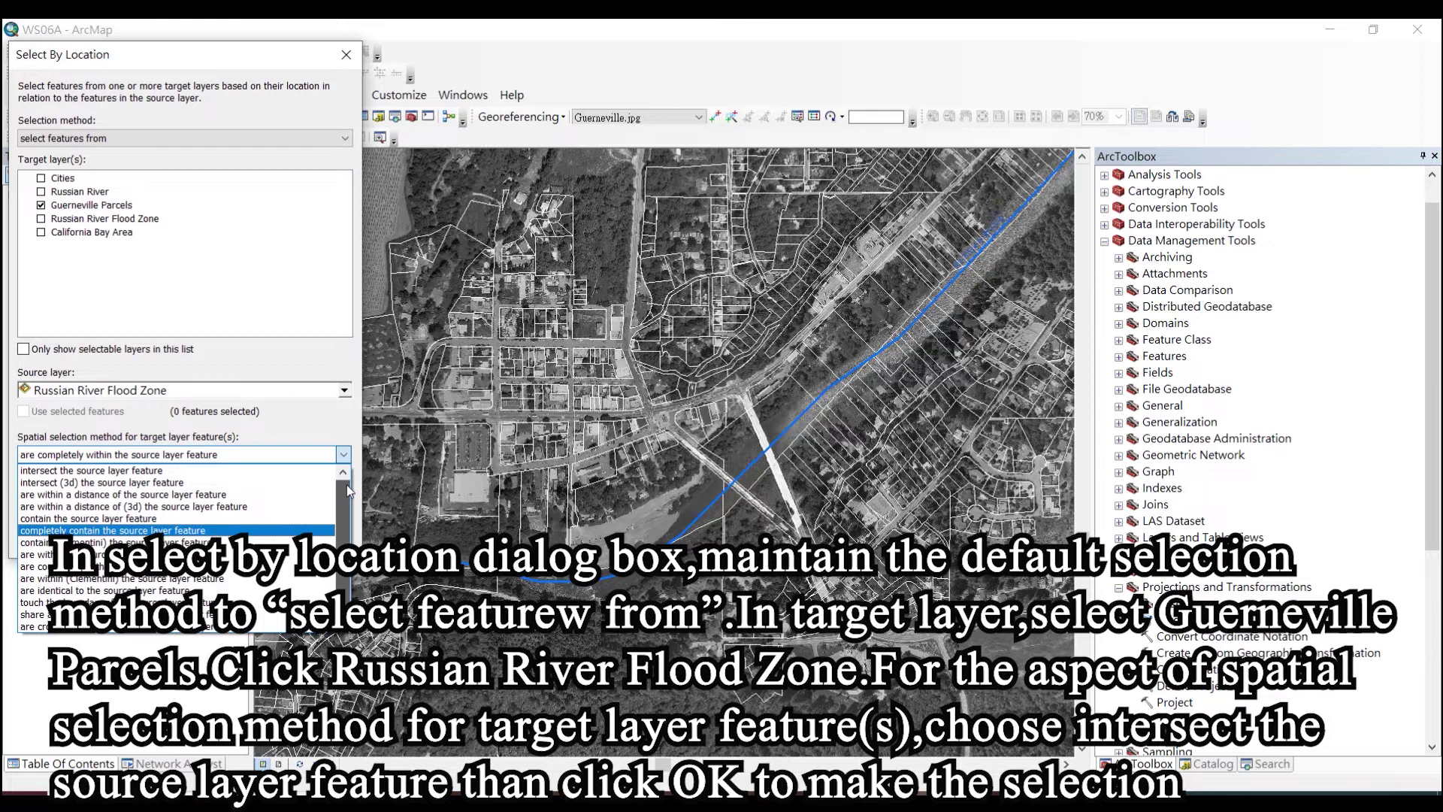
left_click(160, 471)
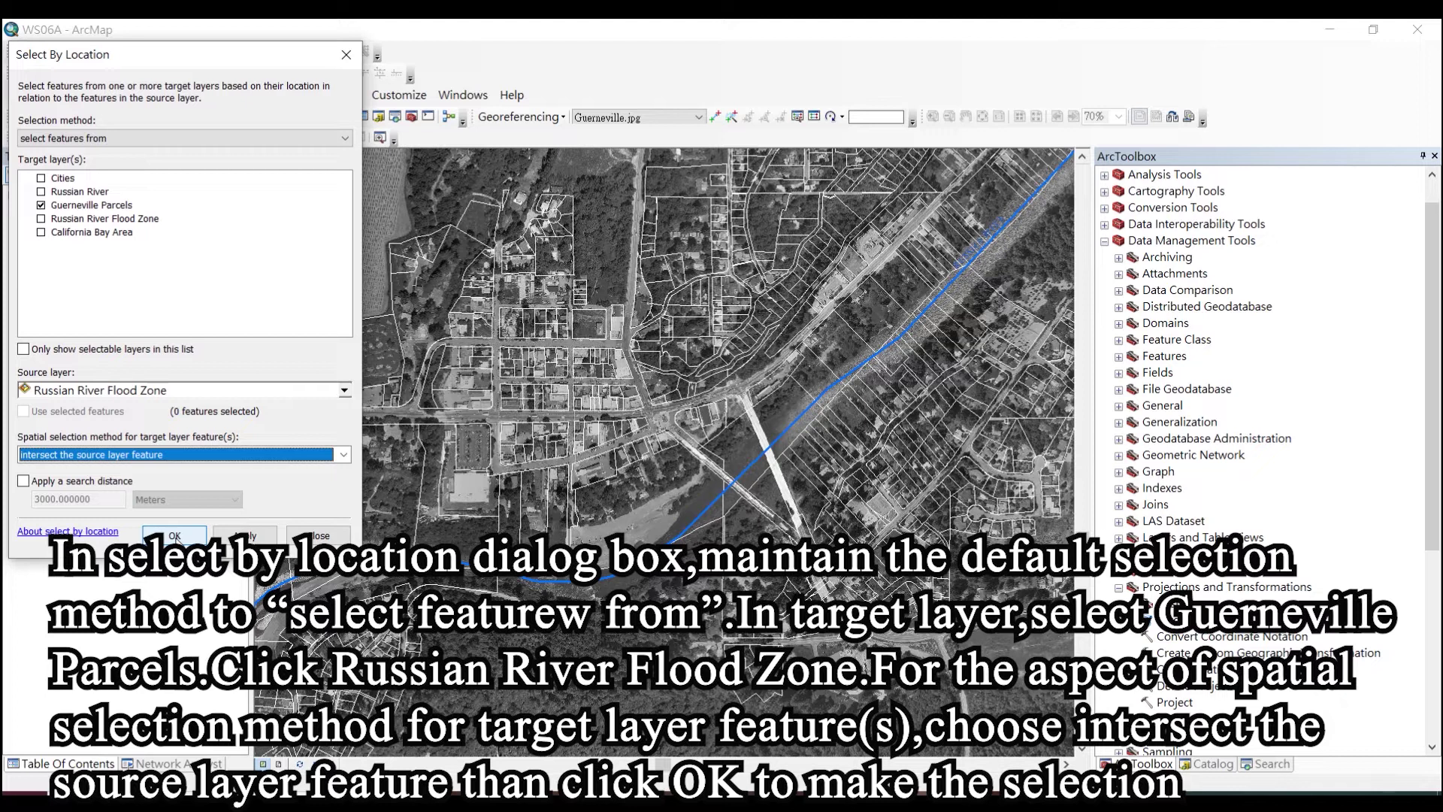
left_click(176, 537)
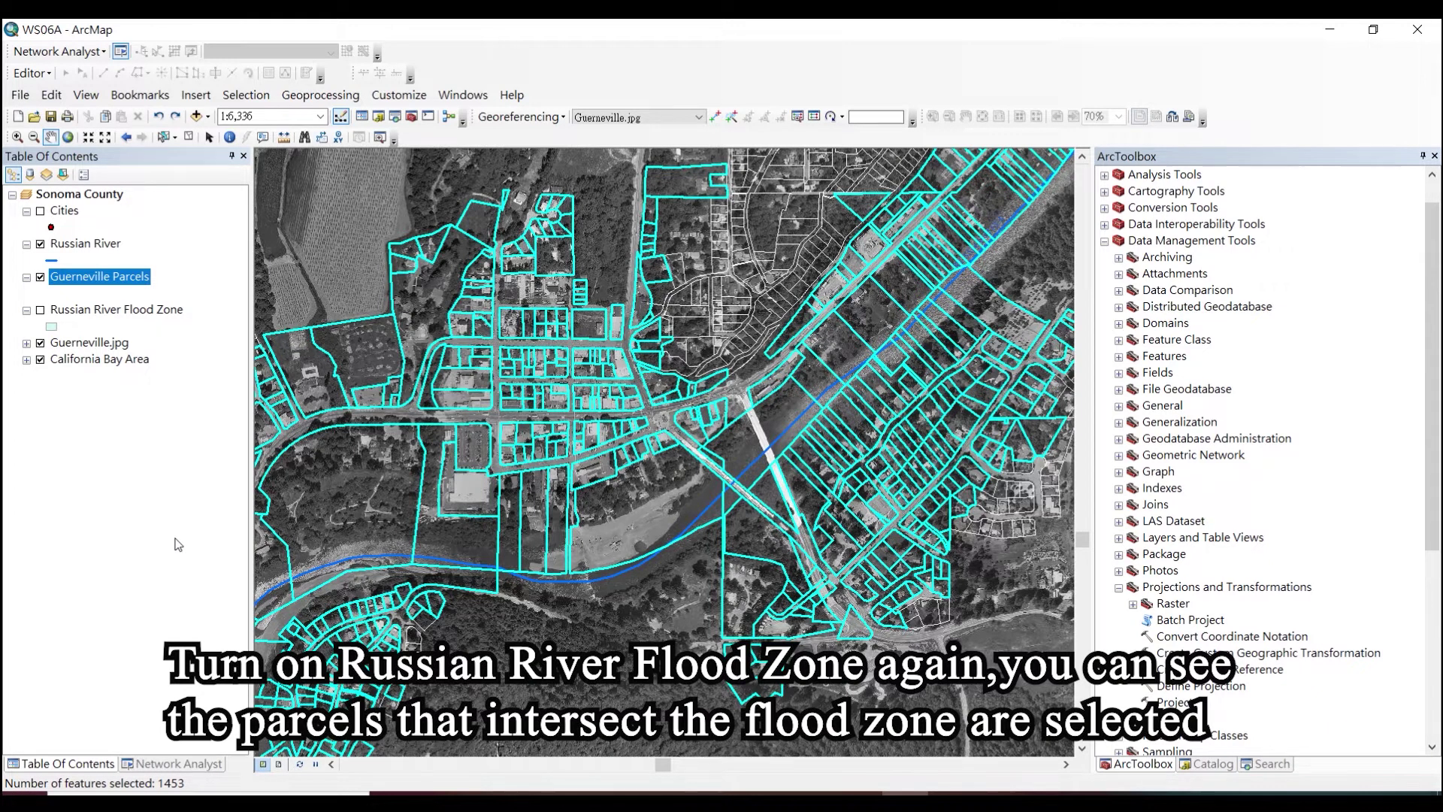
left_click(41, 310)
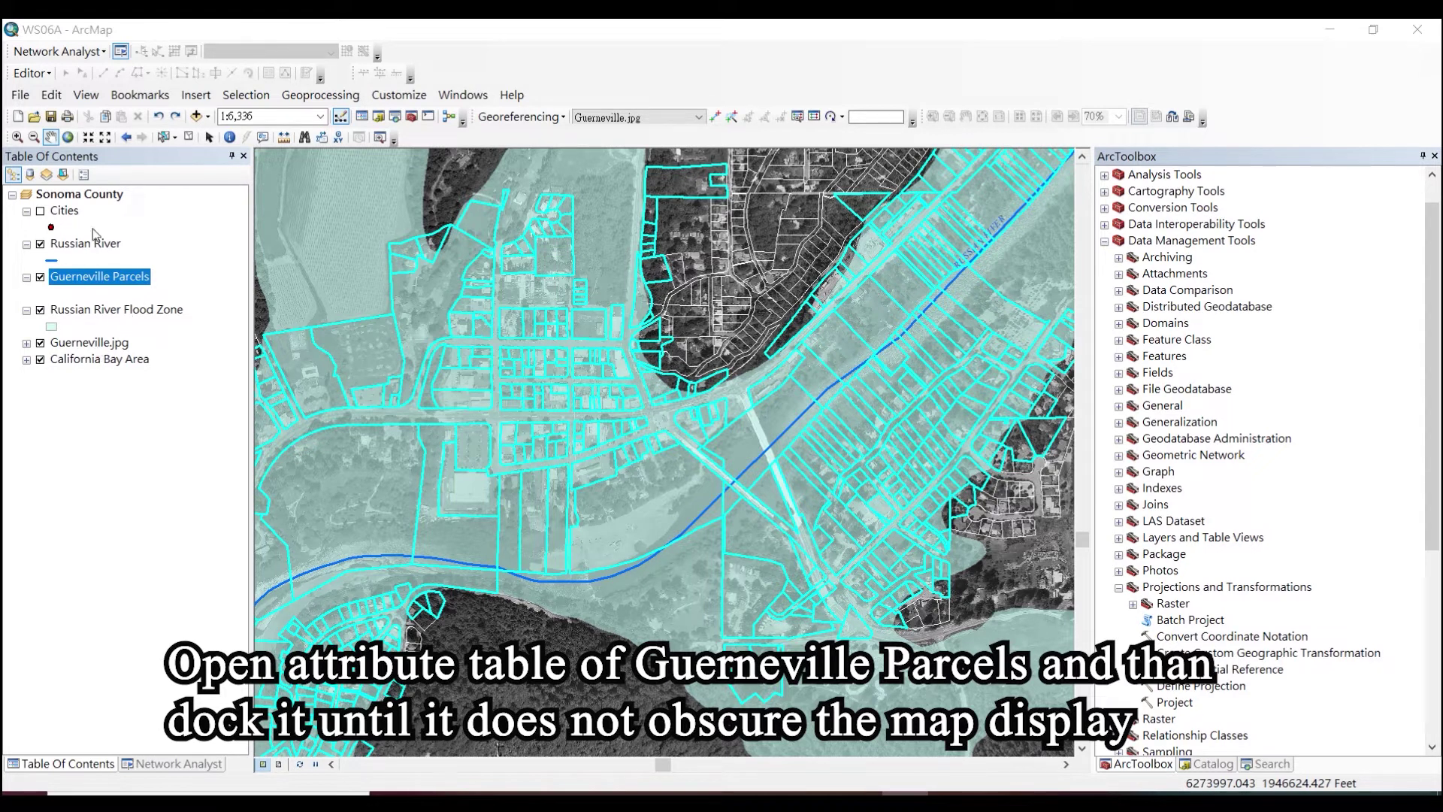
- Open the attribute table of Guerneville Parcels, review the selected records, and close the table
right_click(112, 278)
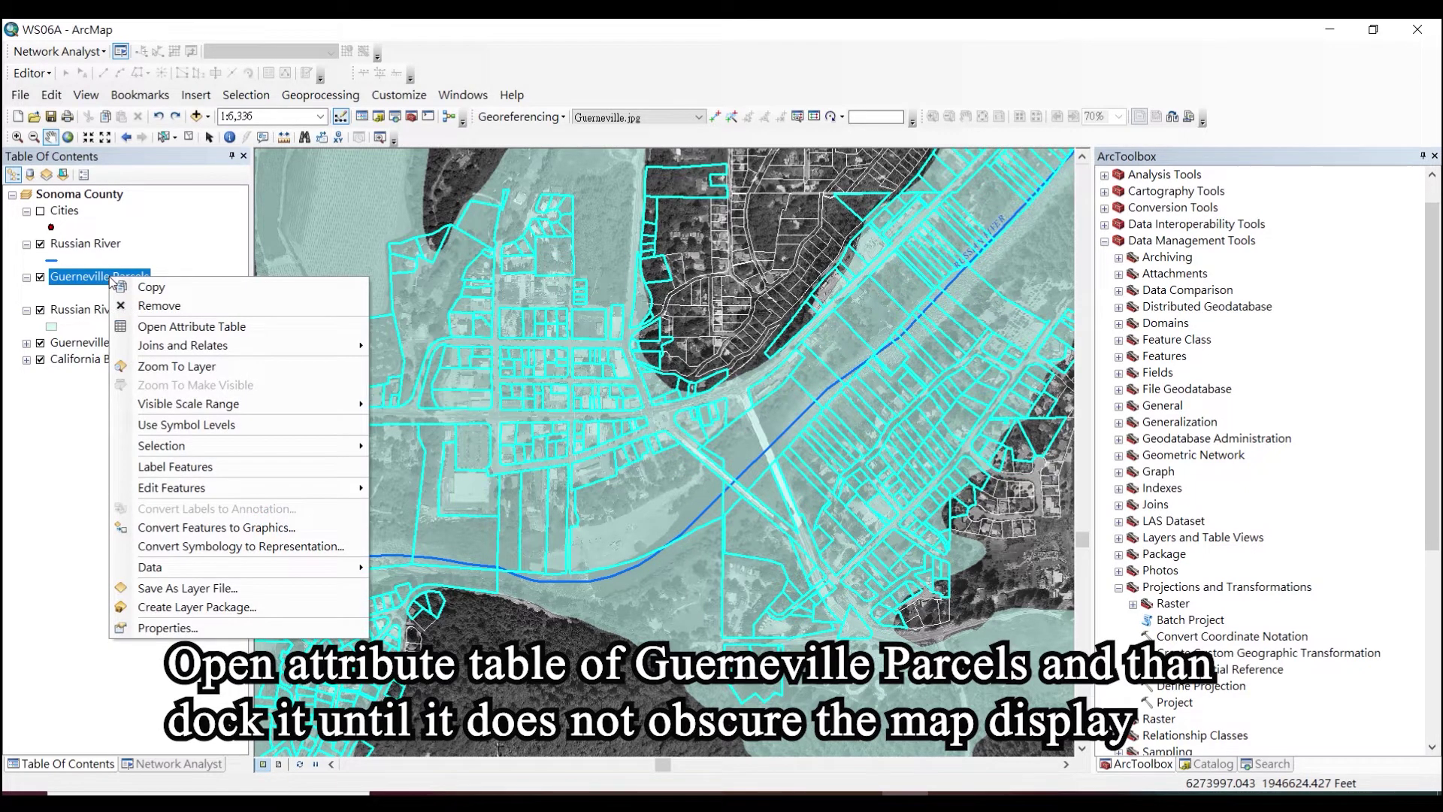
left_click(204, 329)
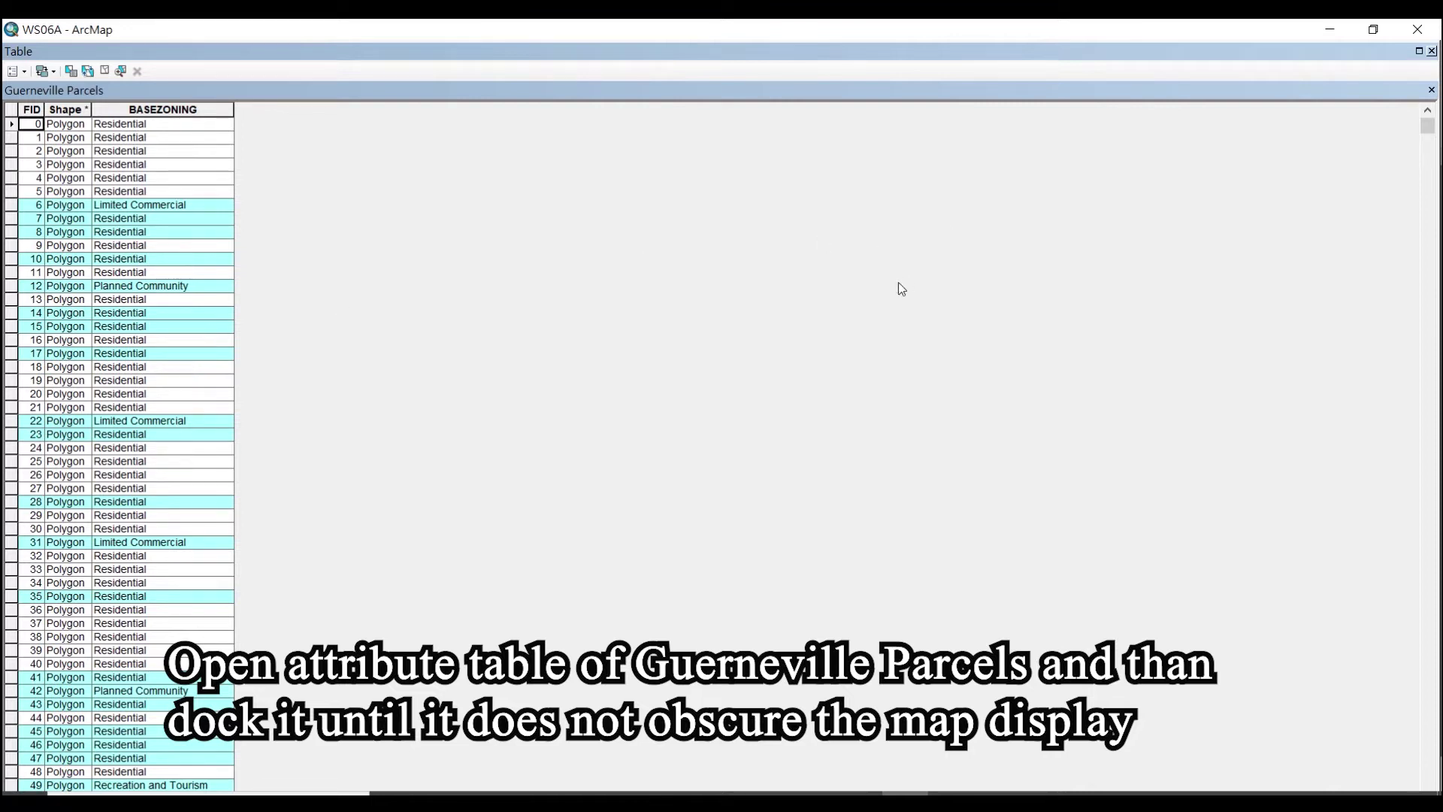
mouse_move(1427, 135)
left_mouse_down()
mouse_move(1440, 808)
mouse_move(1440, 121)
left_mouse_up()
left_click(1431, 50)
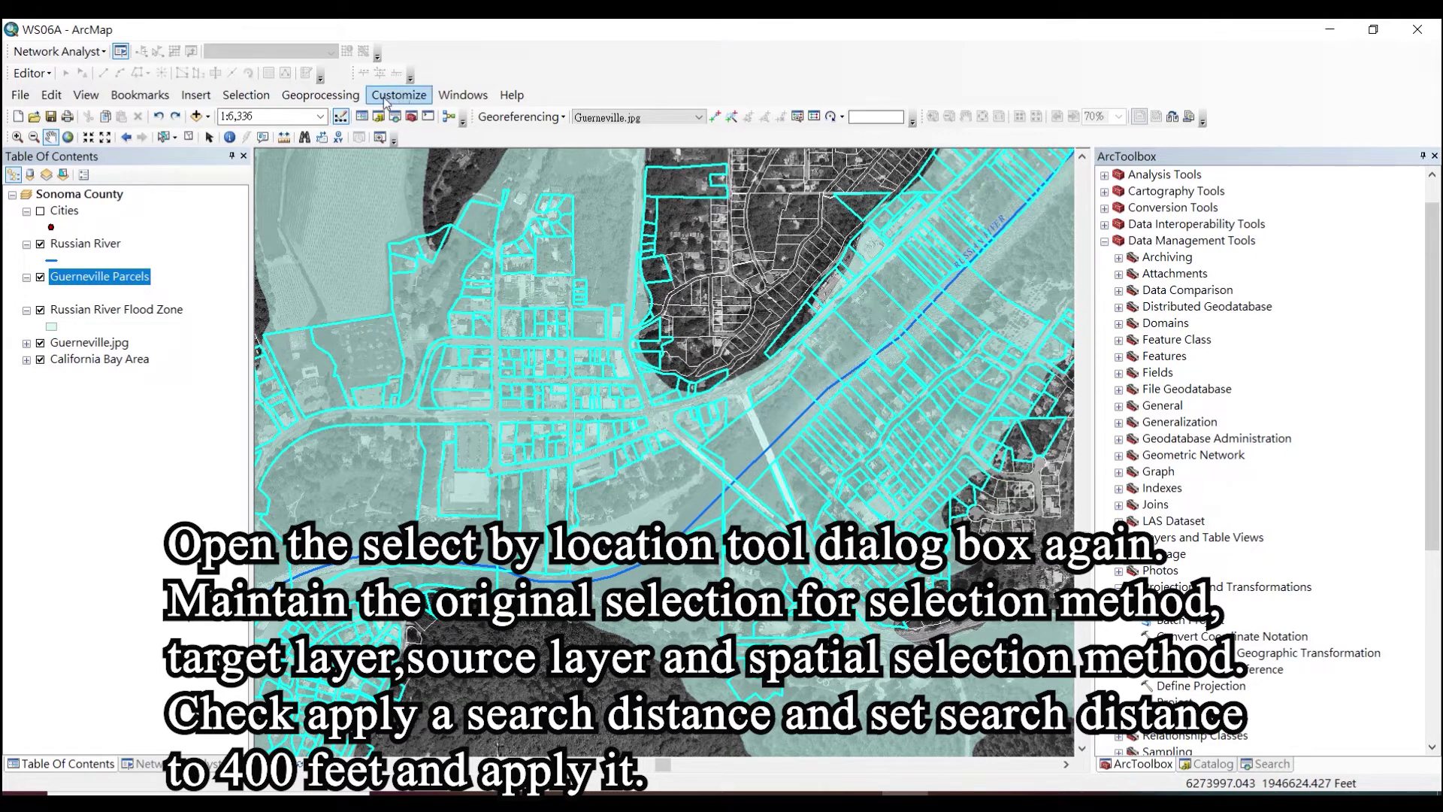
- Run Select By Location again on Guerneville Parcels intersecting the Russian River Flood Zone, without a search distance
left_click(246, 95)
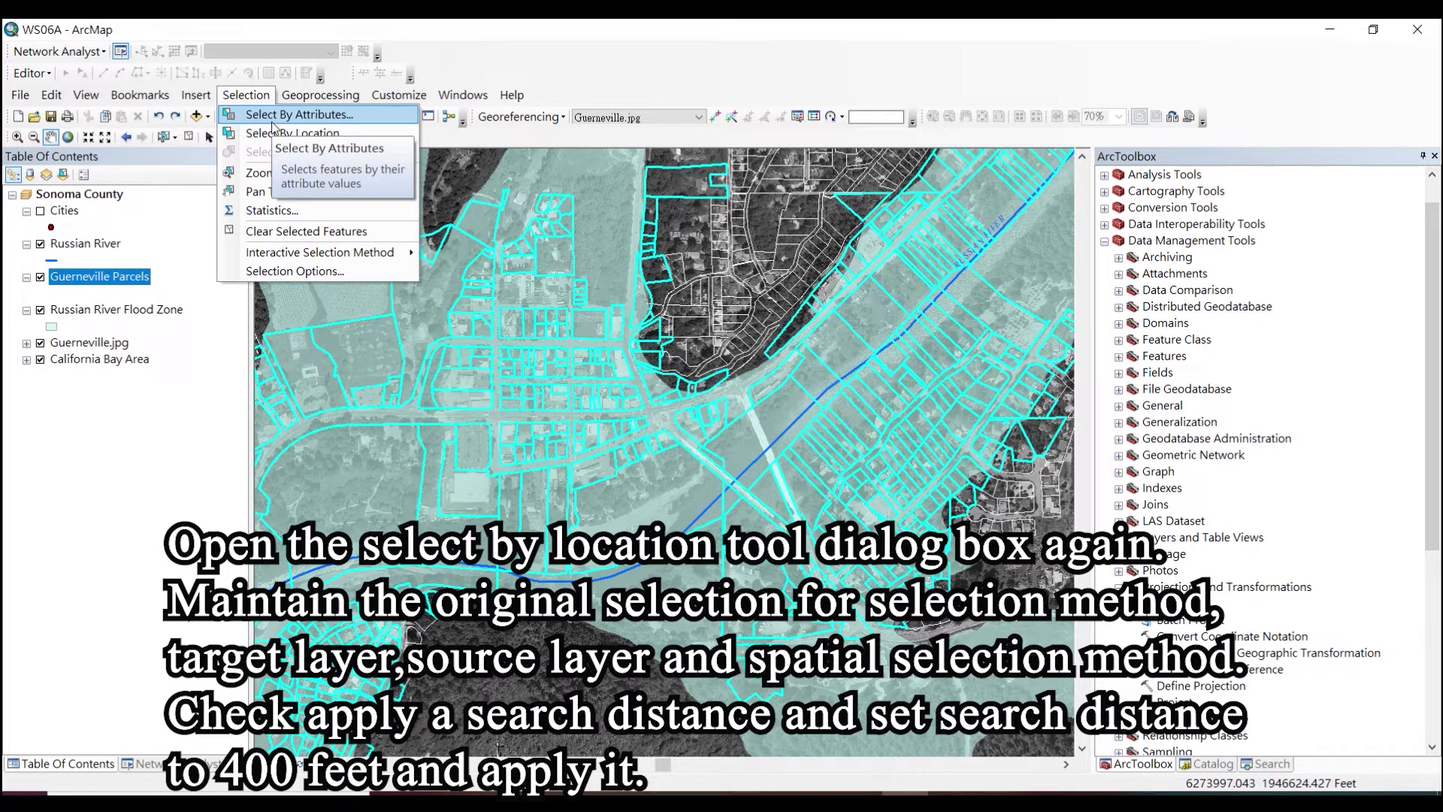
left_click(273, 135)
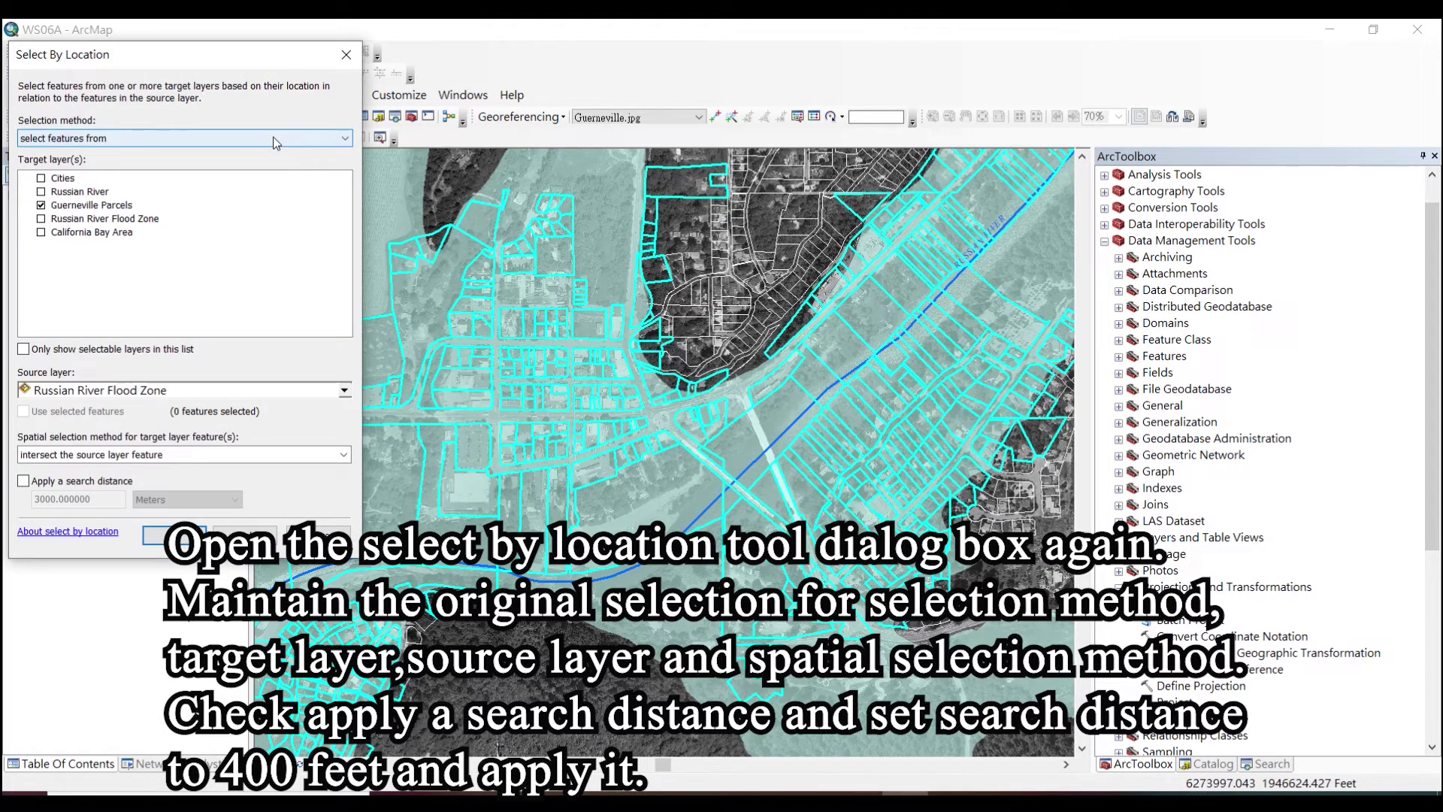
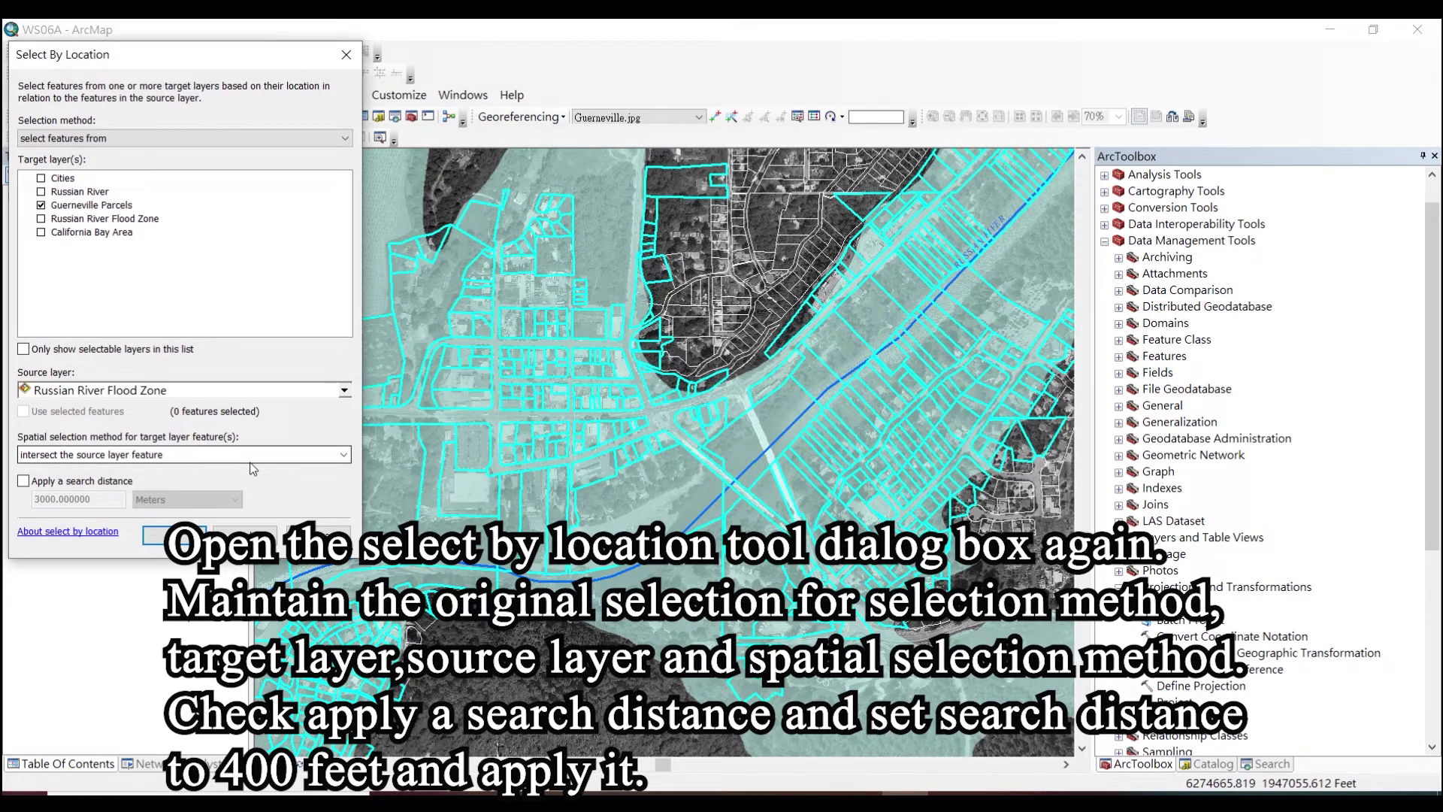
left_click(177, 536)
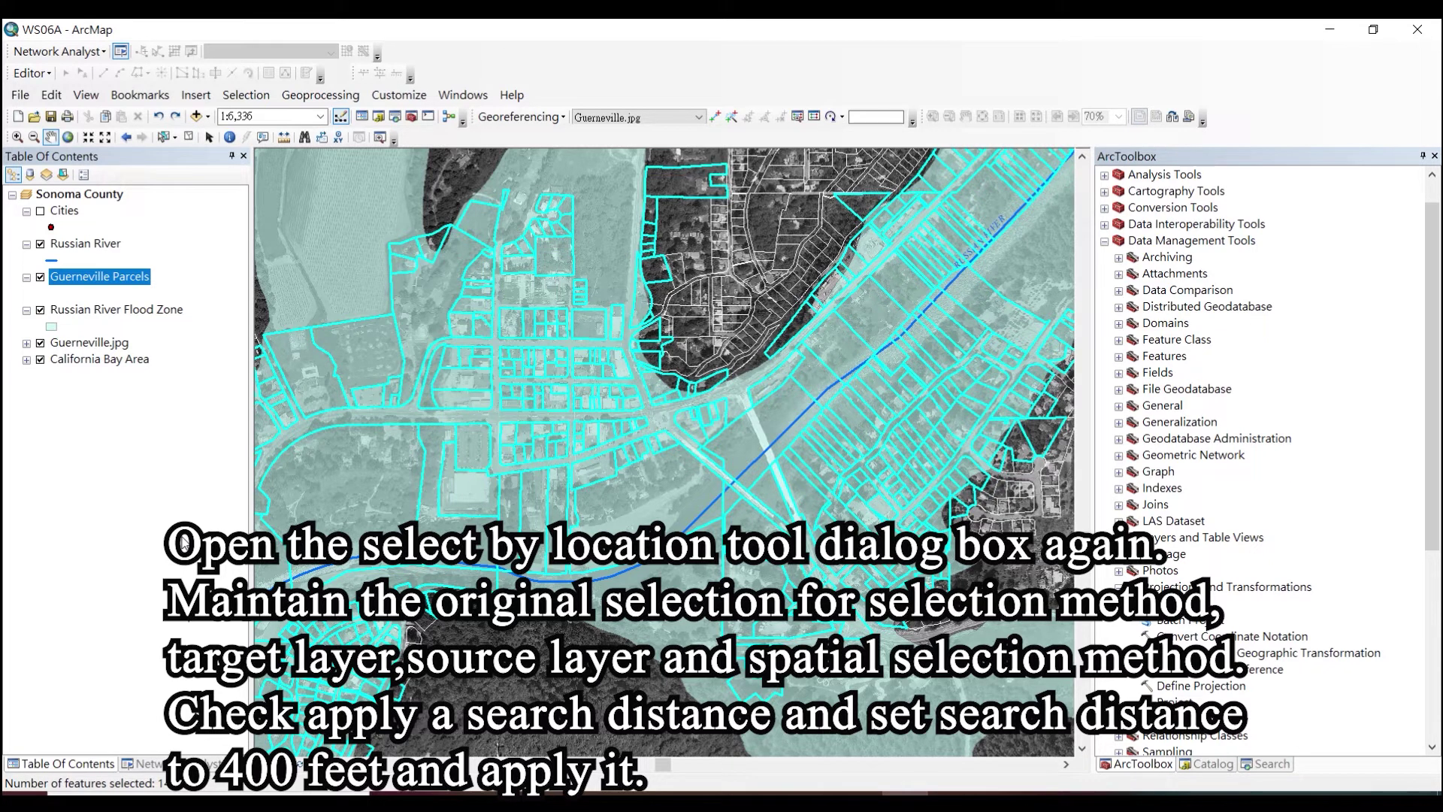
left_click(196, 94)
left_click(249, 115)
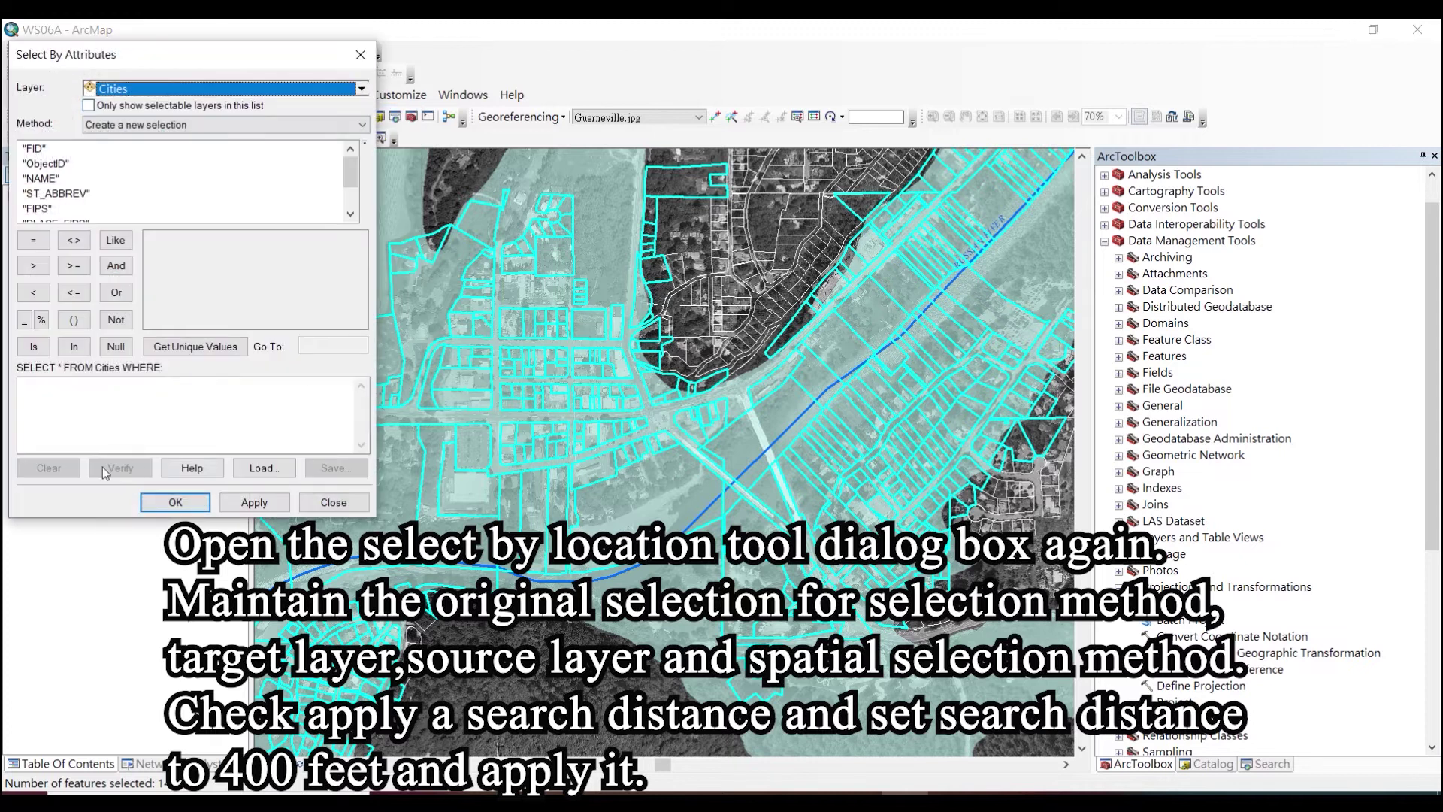
left_click(360, 54)
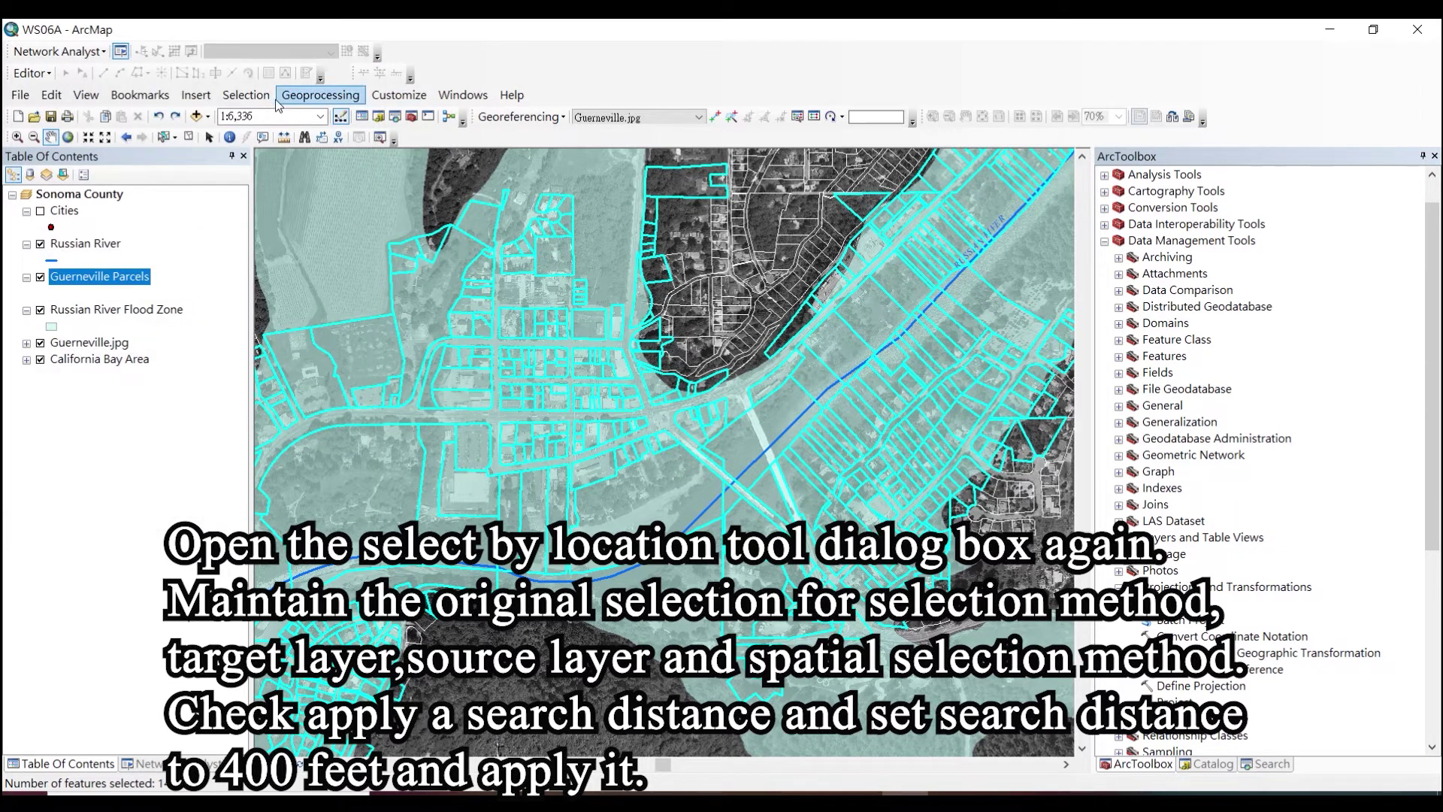
- Select by location the Guerneville Parcels that intersect the Russian River Flood Zone with a search distance of 400 feet applied
left_click(246, 94)
left_click(281, 135)
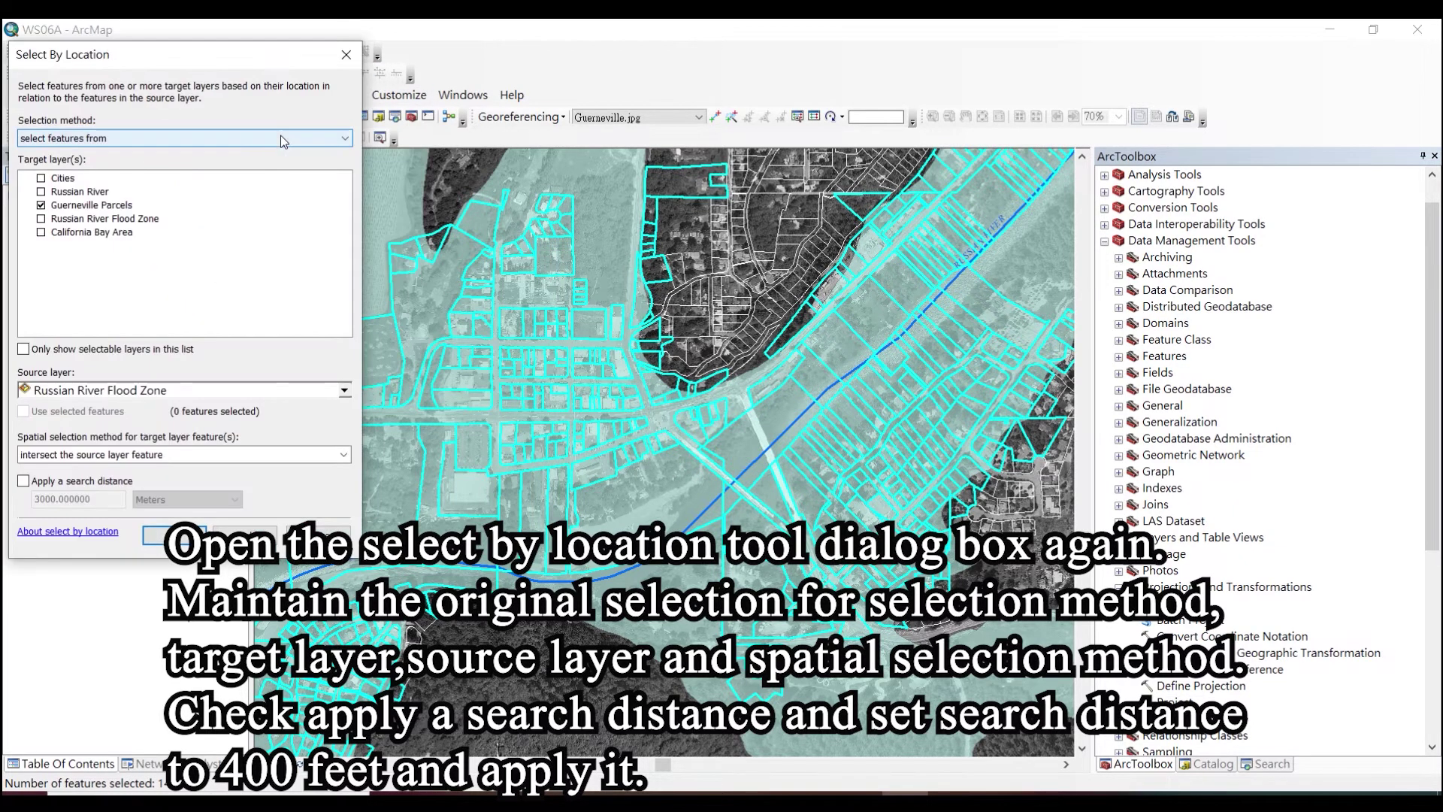
left_click(29, 480)
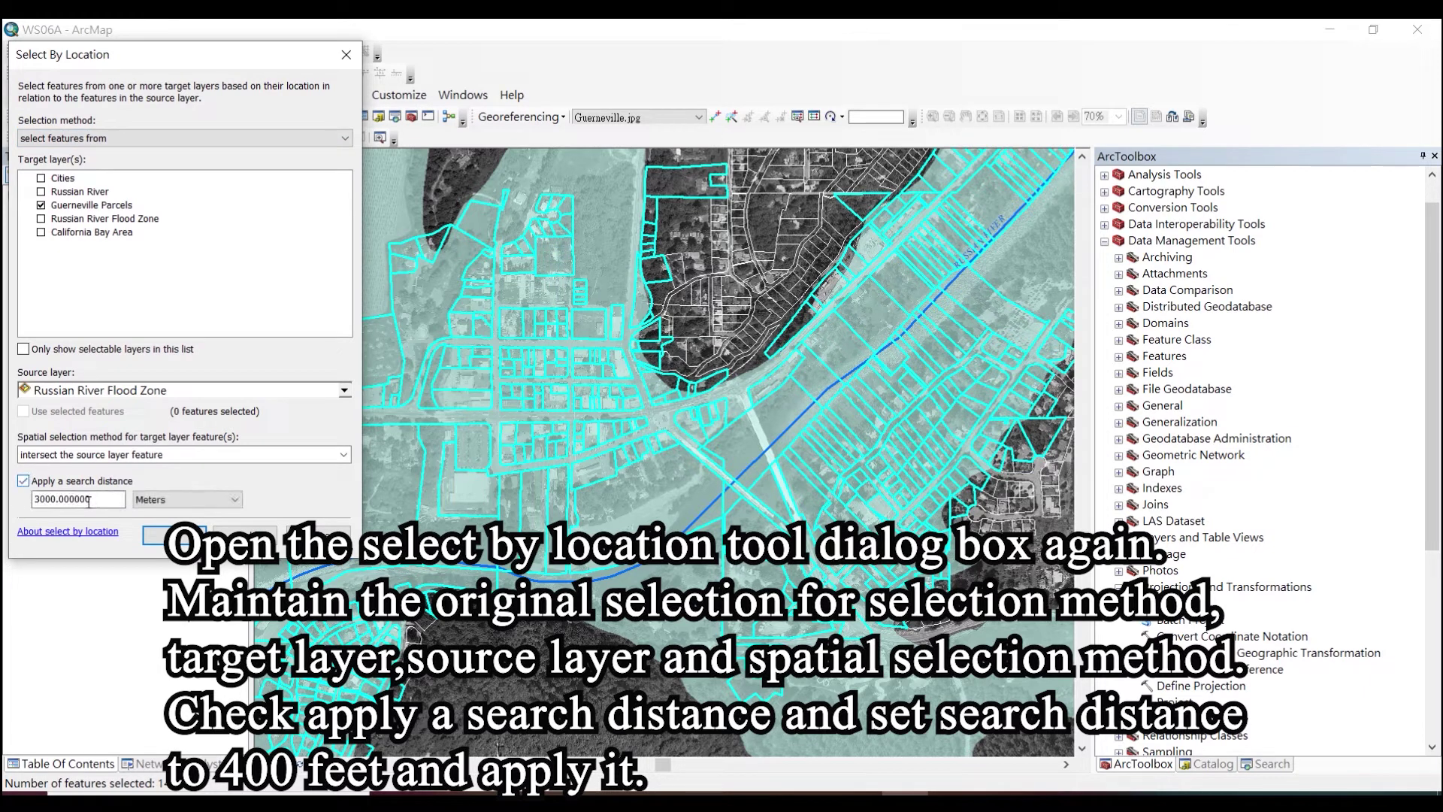
left_click(171, 502)
left_click(145, 551)
left_click_drag(122, 499, 4, 505)
type("400")
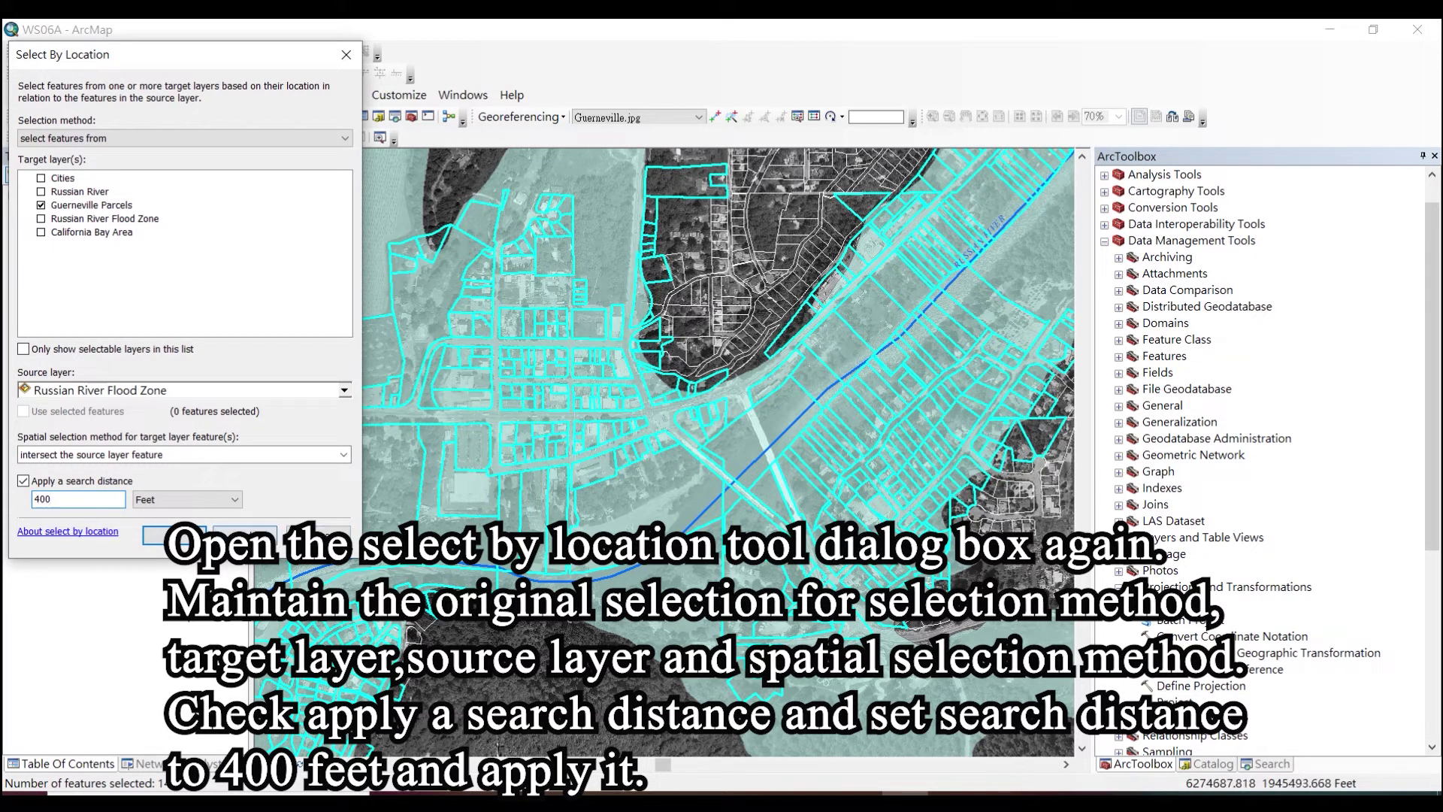
left_click(318, 535)
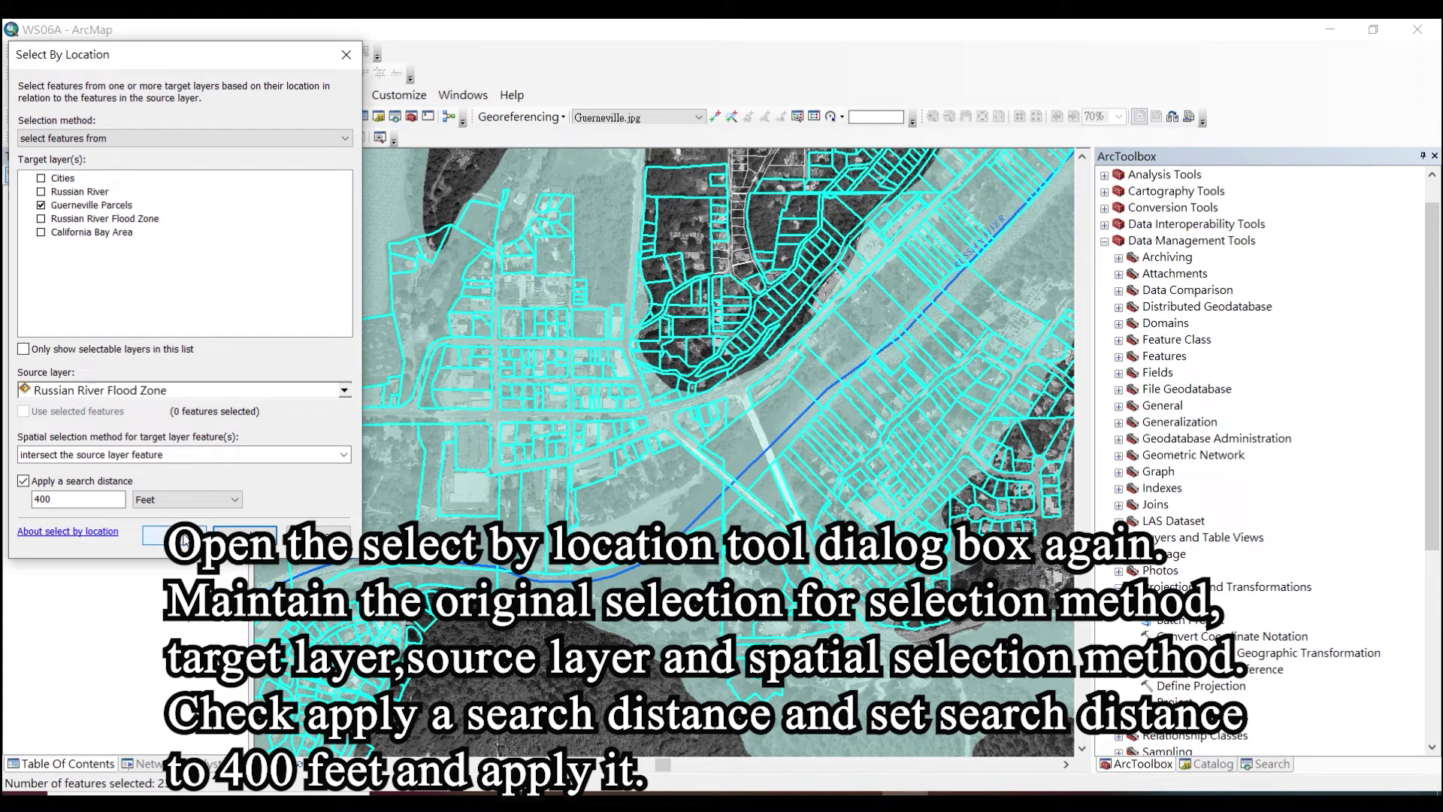
left_click(183, 539)
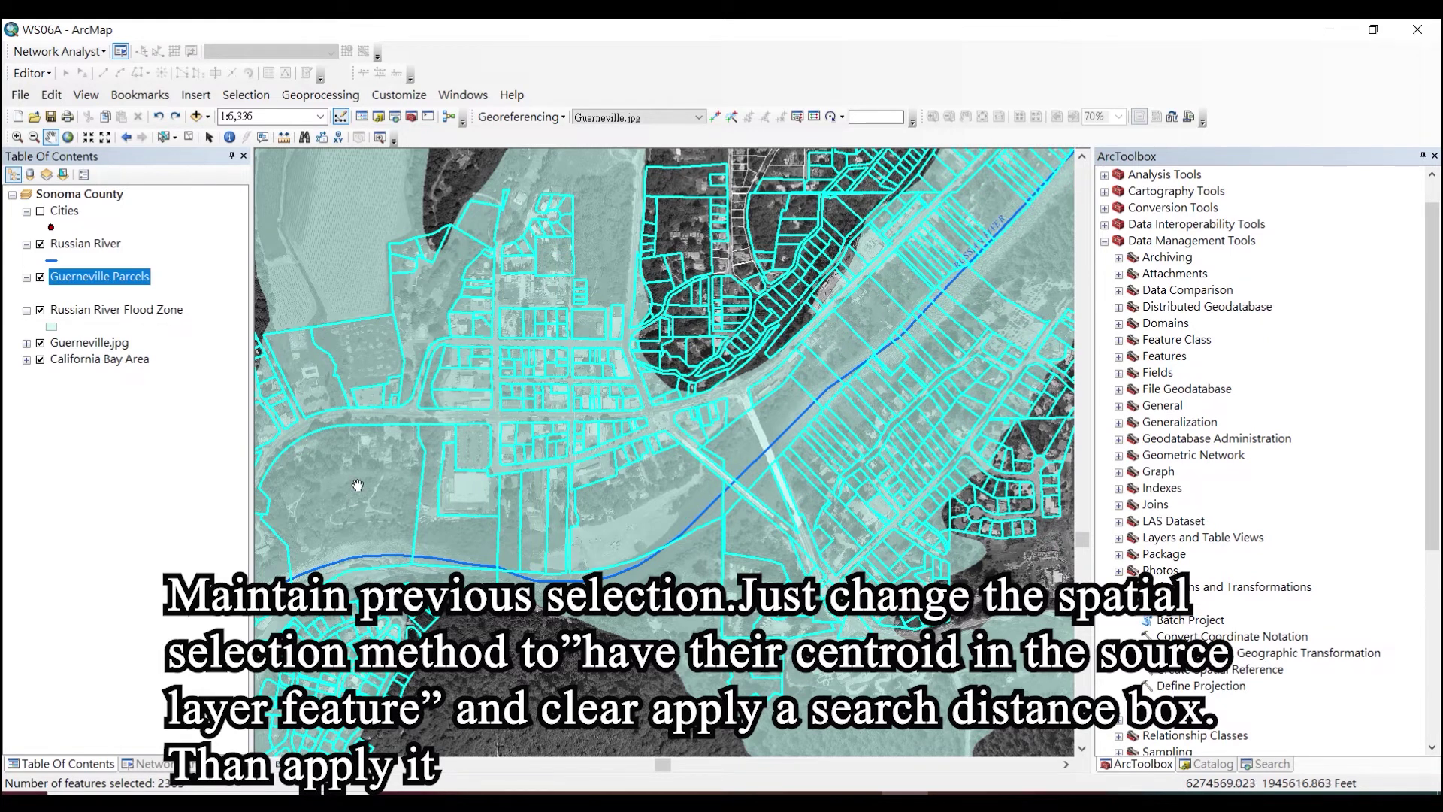
- Reselect the Guerneville Parcels that have their centroid in the Russian River Flood Zone, applying the 400-foot search distance
left_click(247, 95)
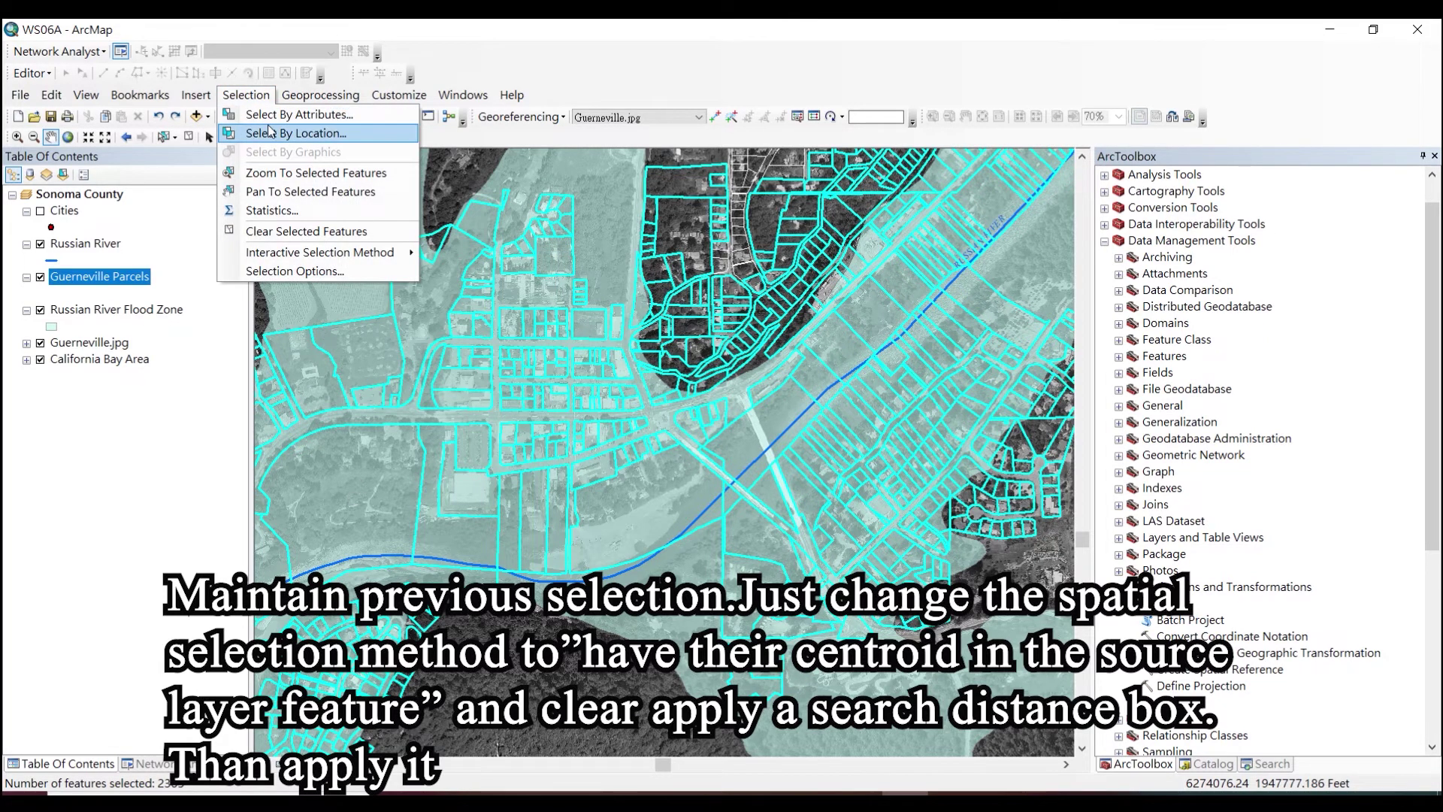
left_click(295, 133)
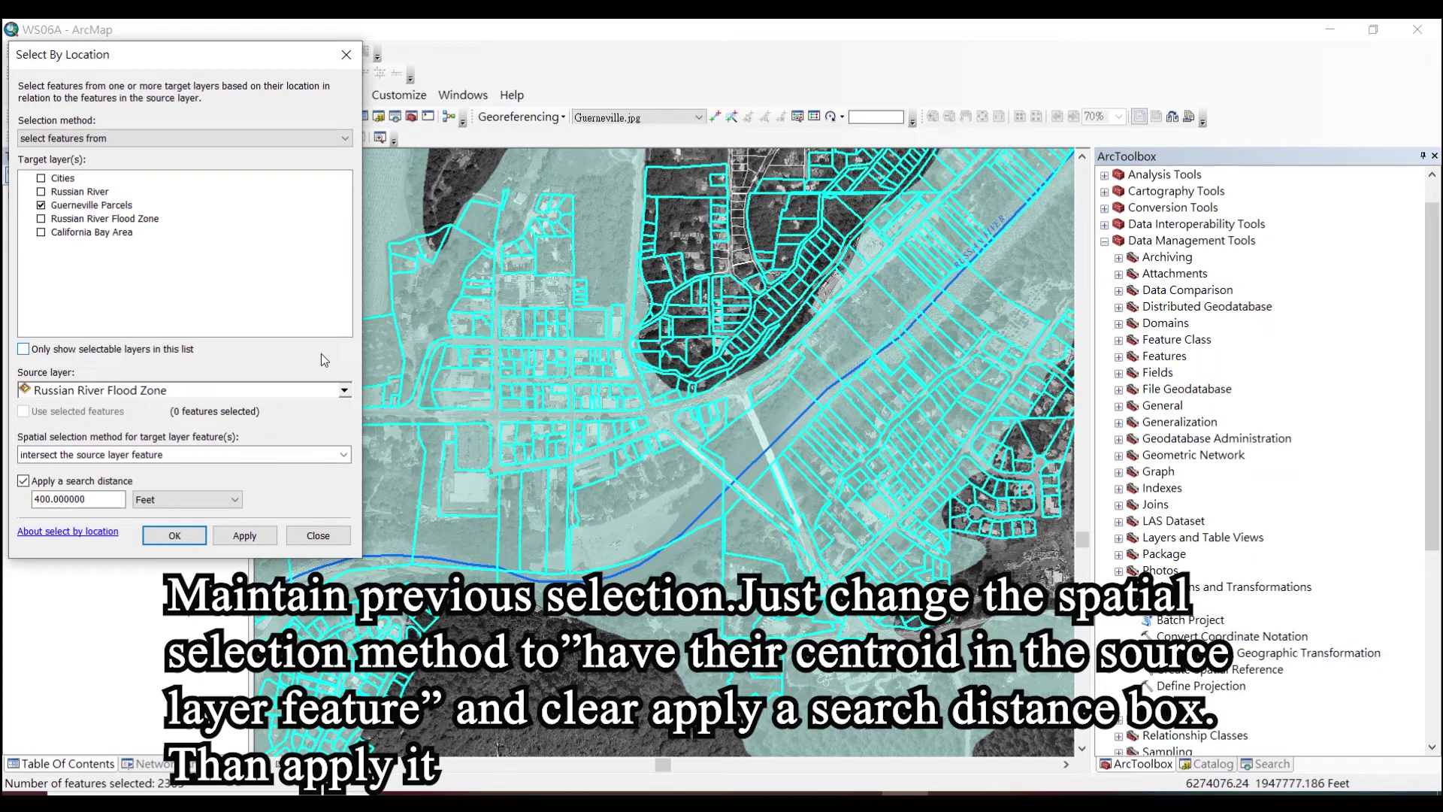
left_click(342, 455)
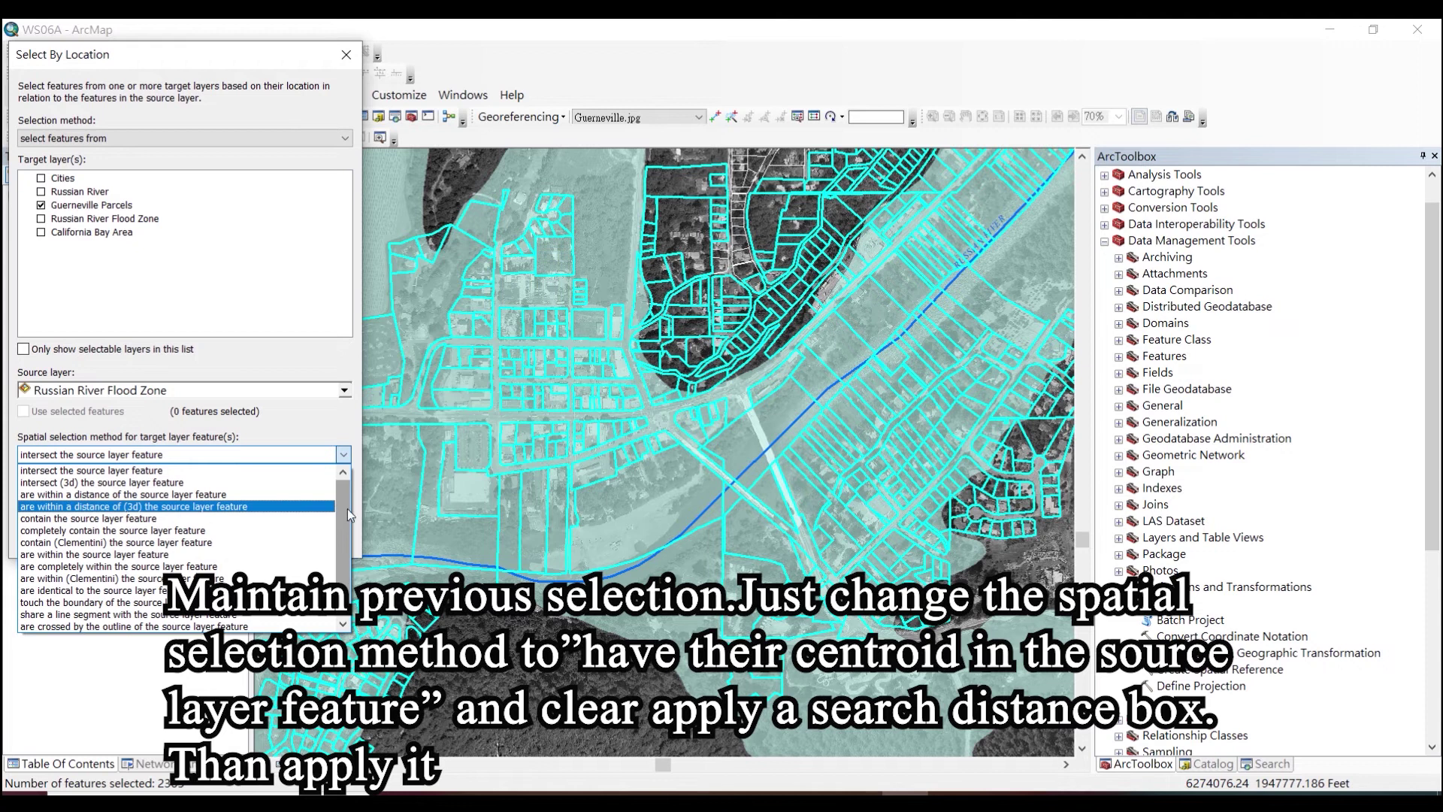
left_click_drag(346, 512, 346, 562)
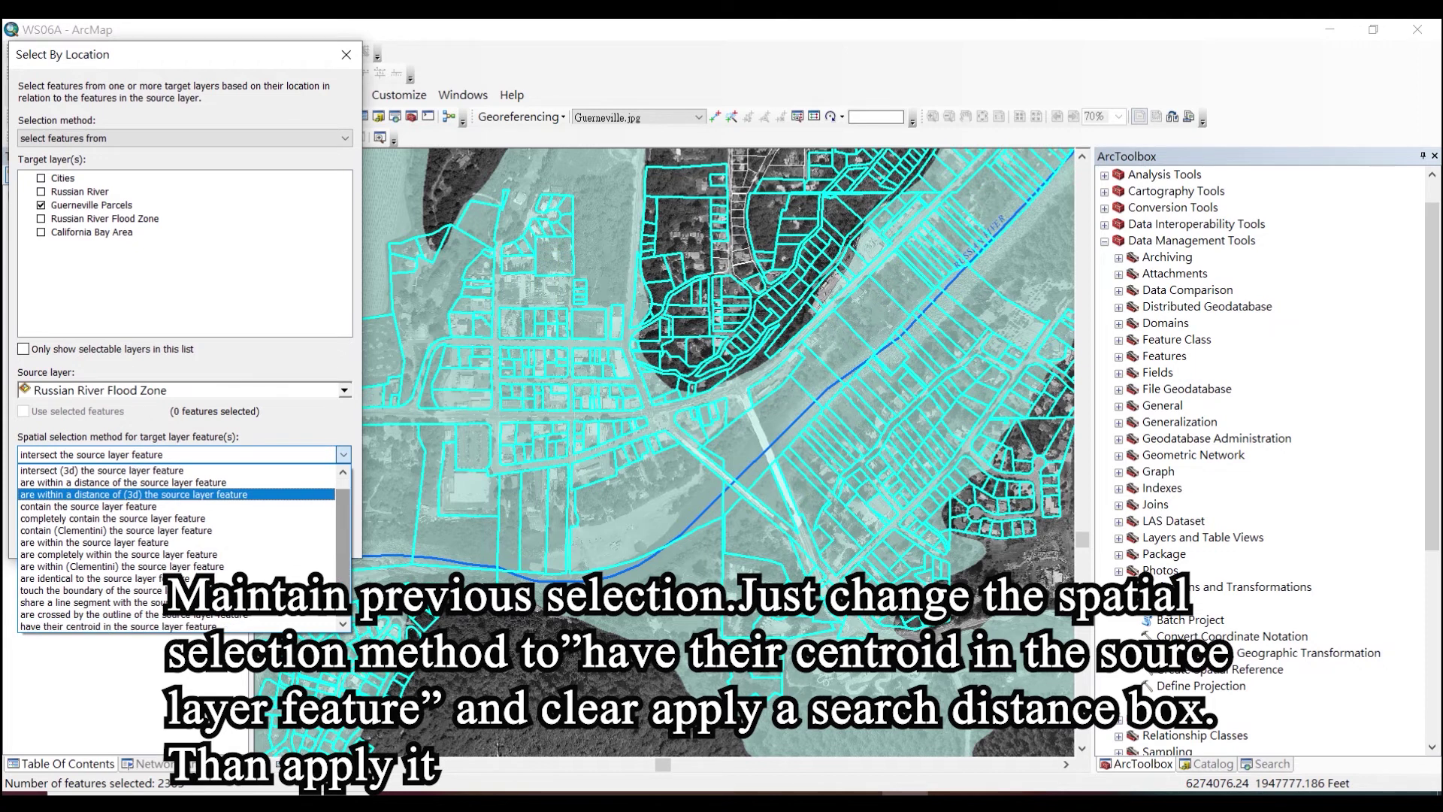
left_click(197, 629)
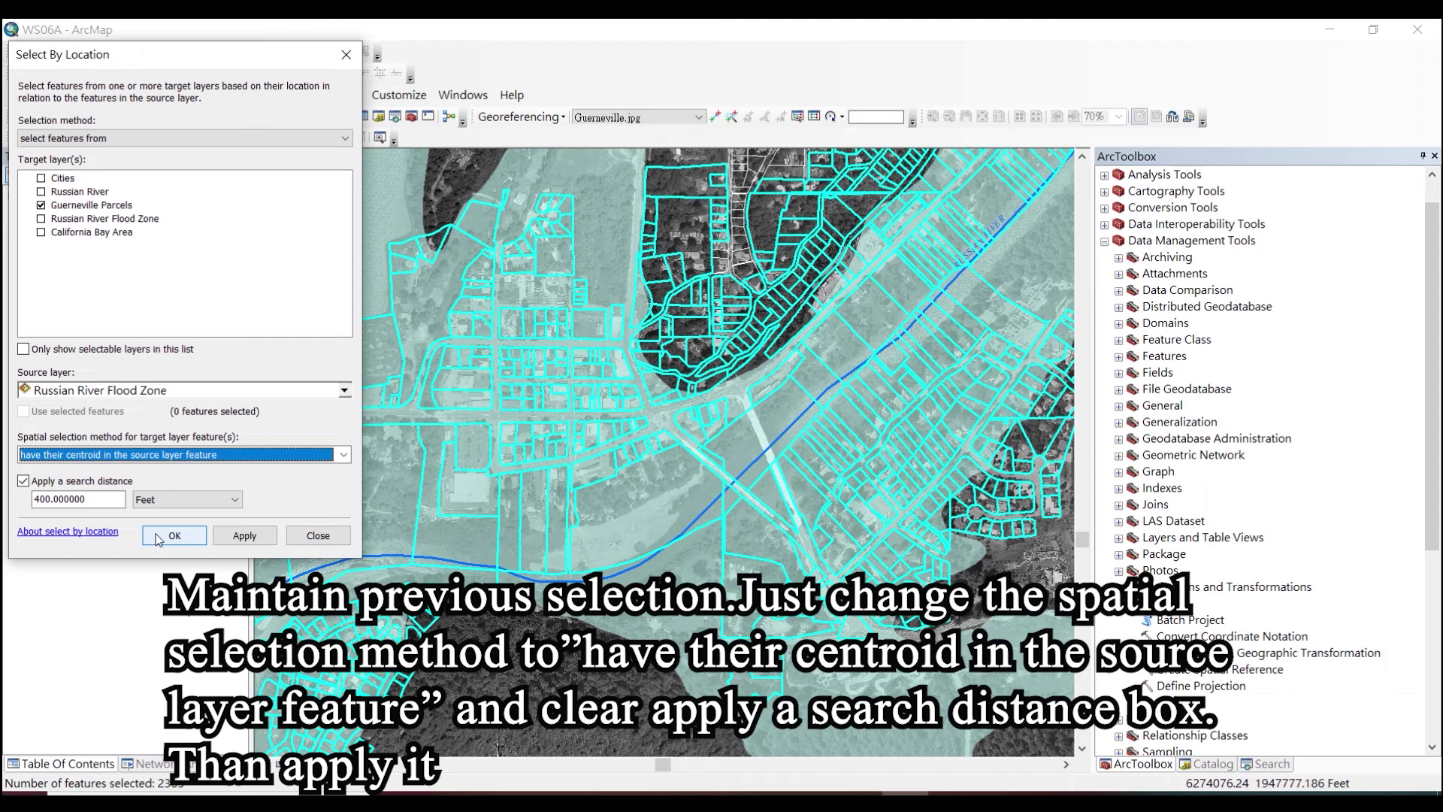
left_click(100, 496)
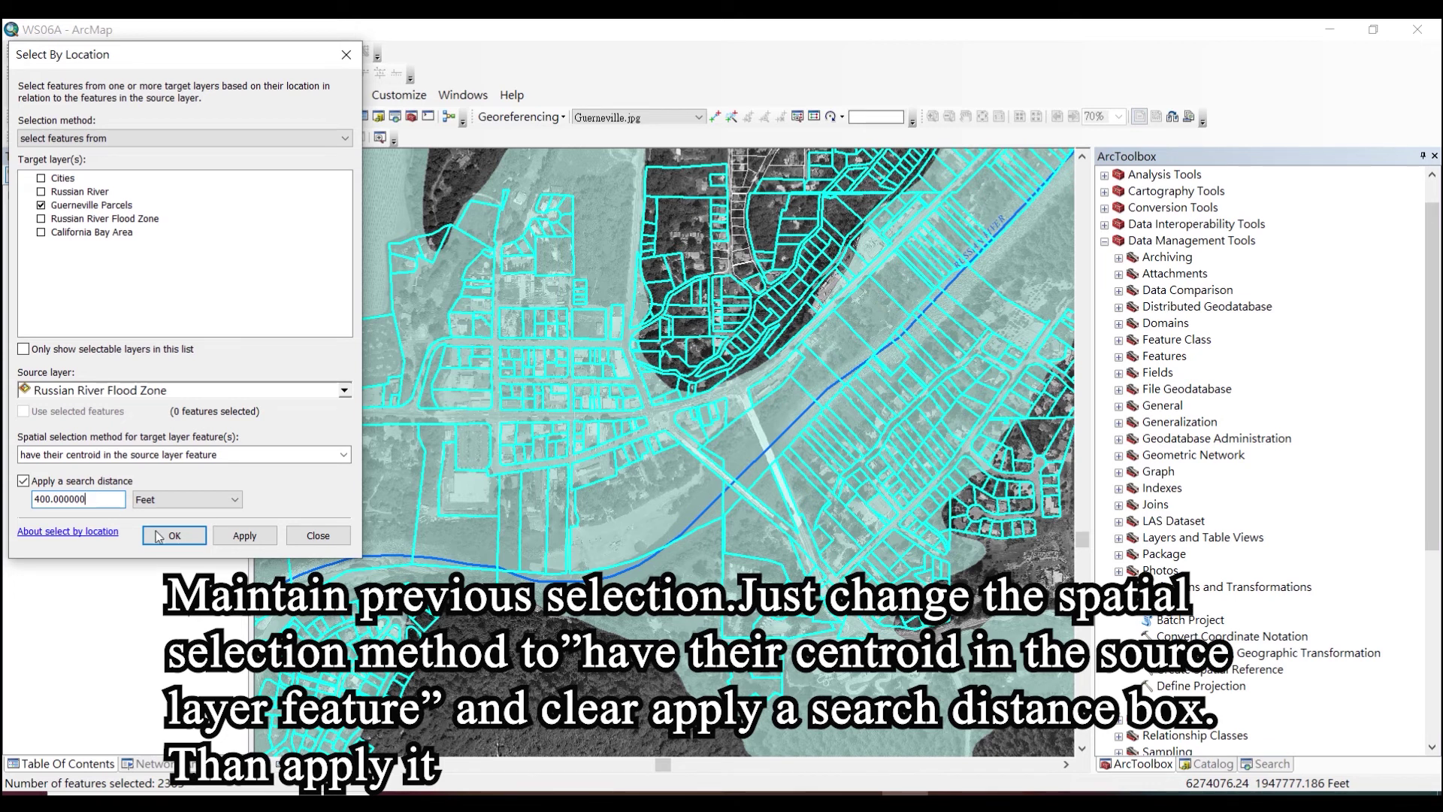
left_click(244, 535)
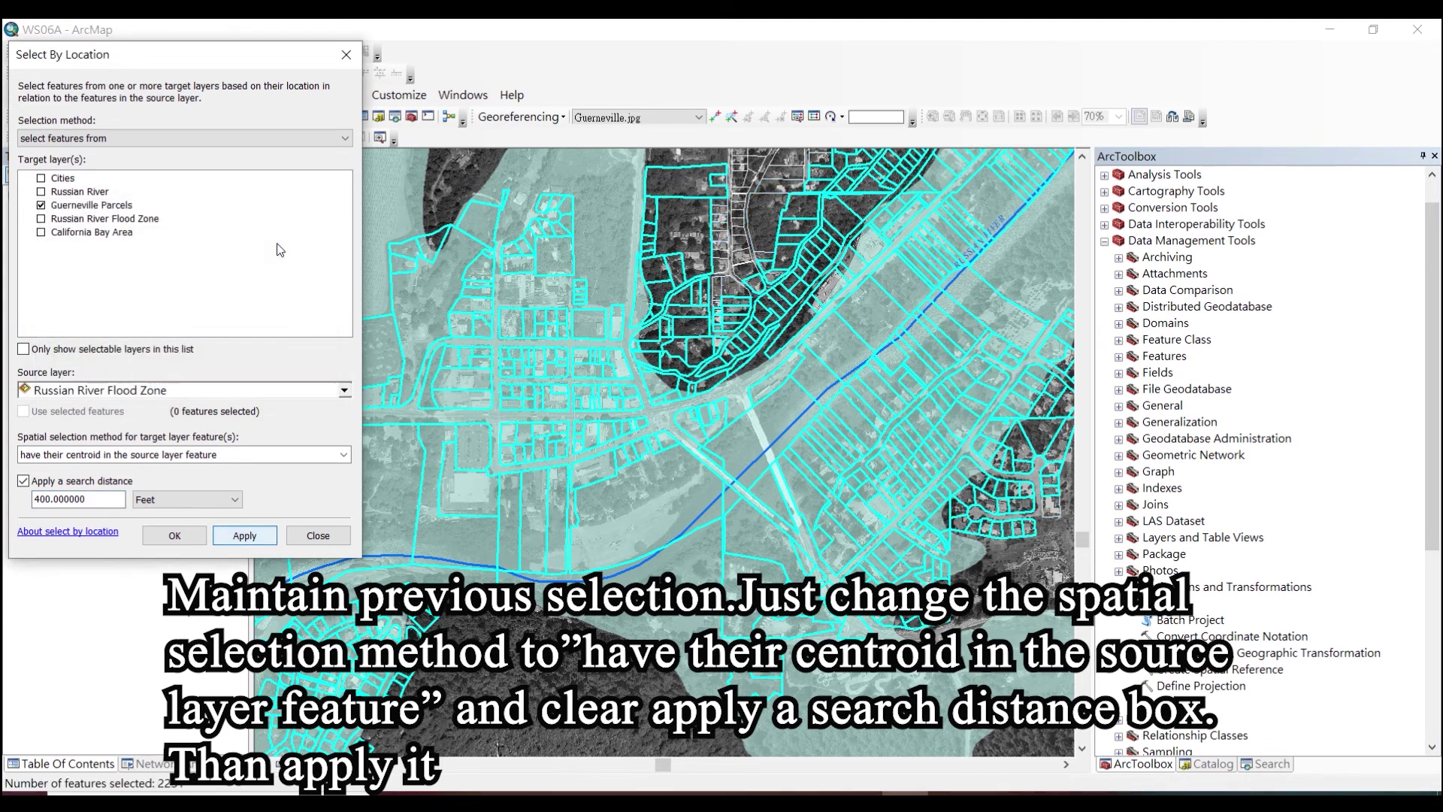
left_click(344, 56)
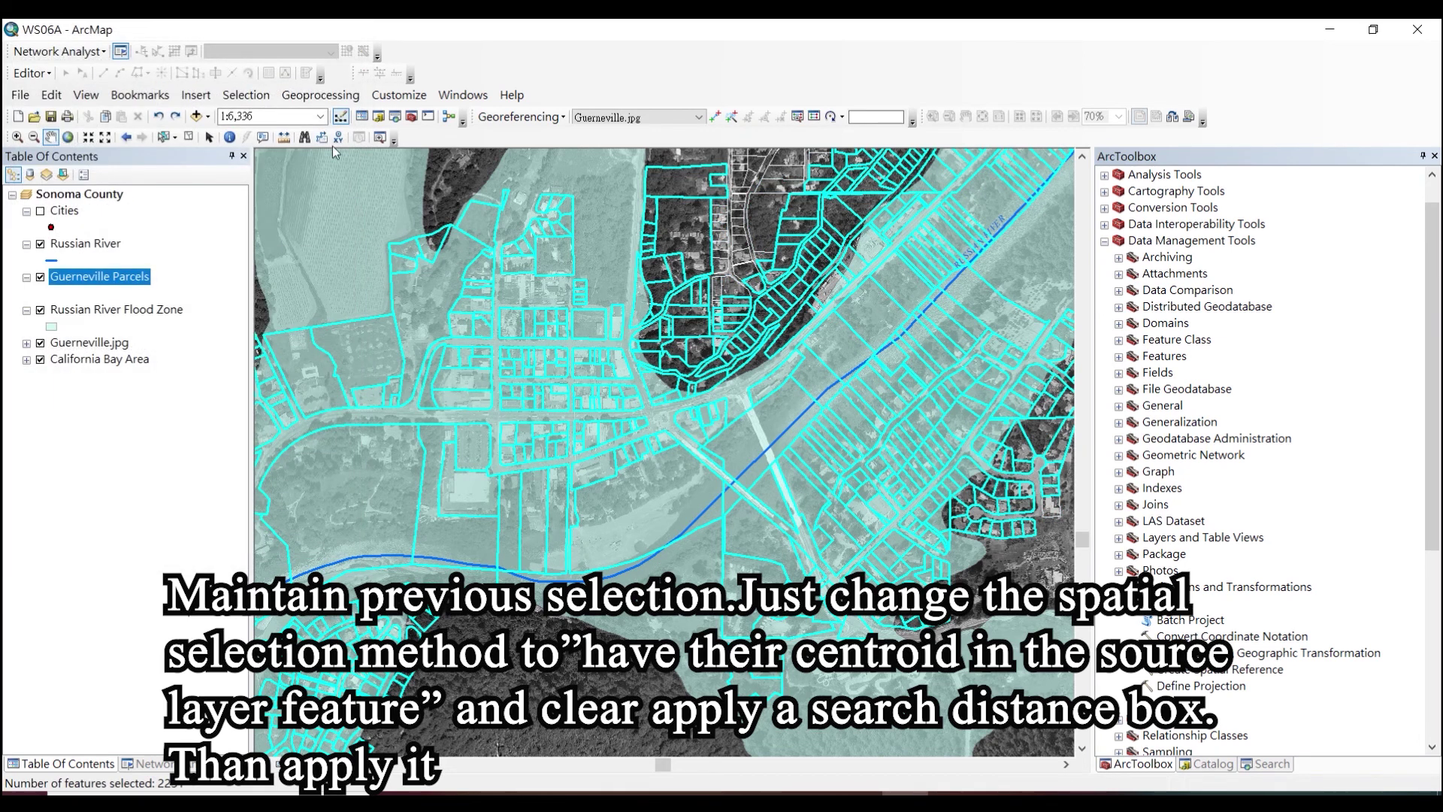